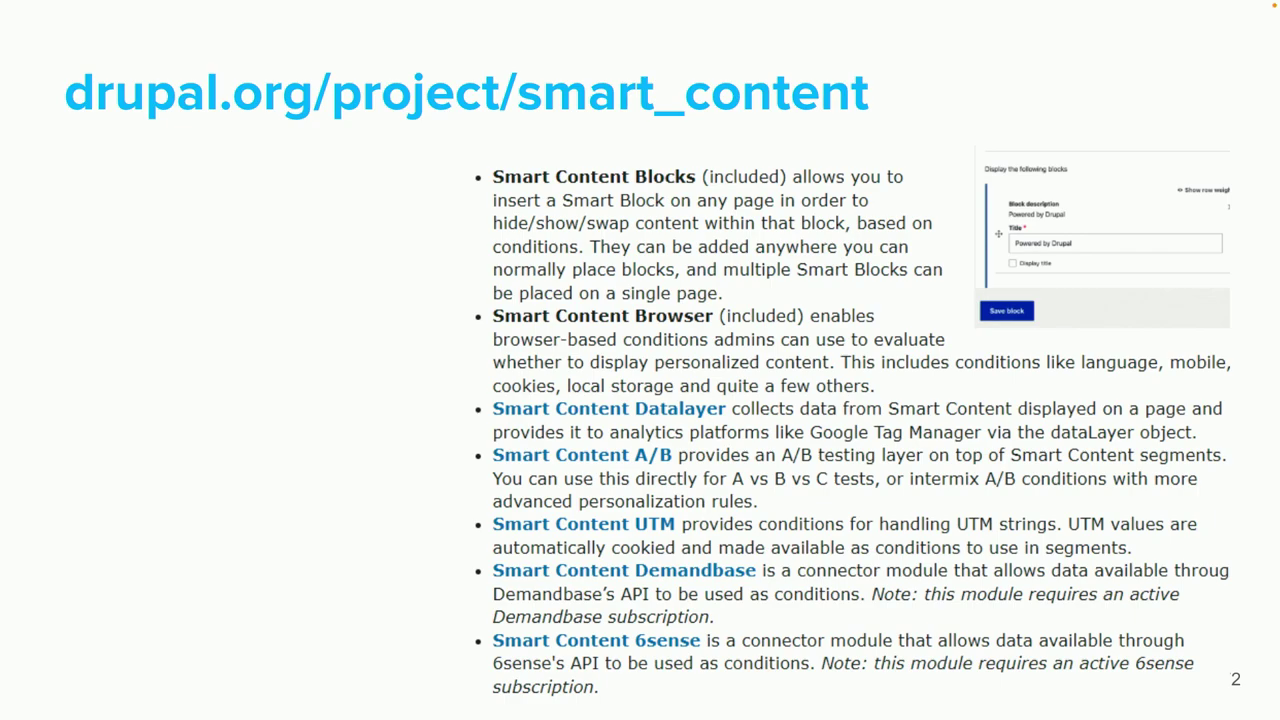
Leave the slideshow after reaching the DEMO slide and bring up the Drupal demo homepage in the browser.
key("Right")
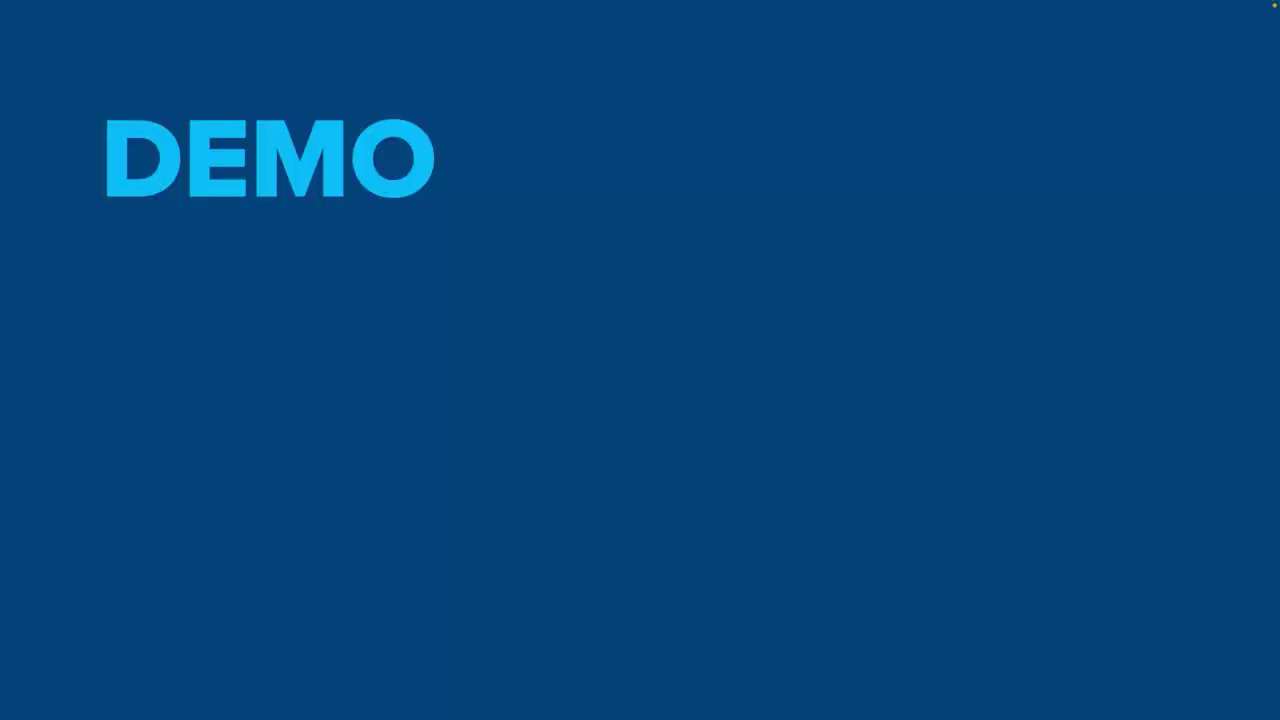
key("Escape")
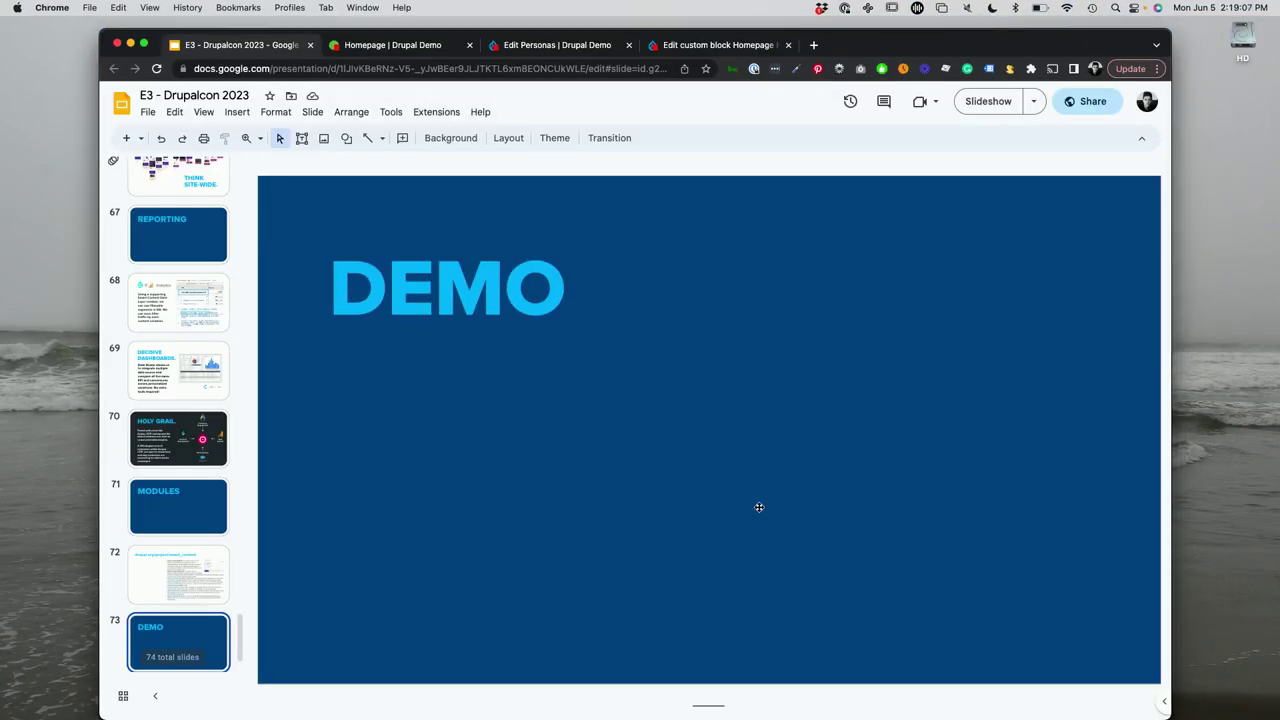
left_click(368, 46)
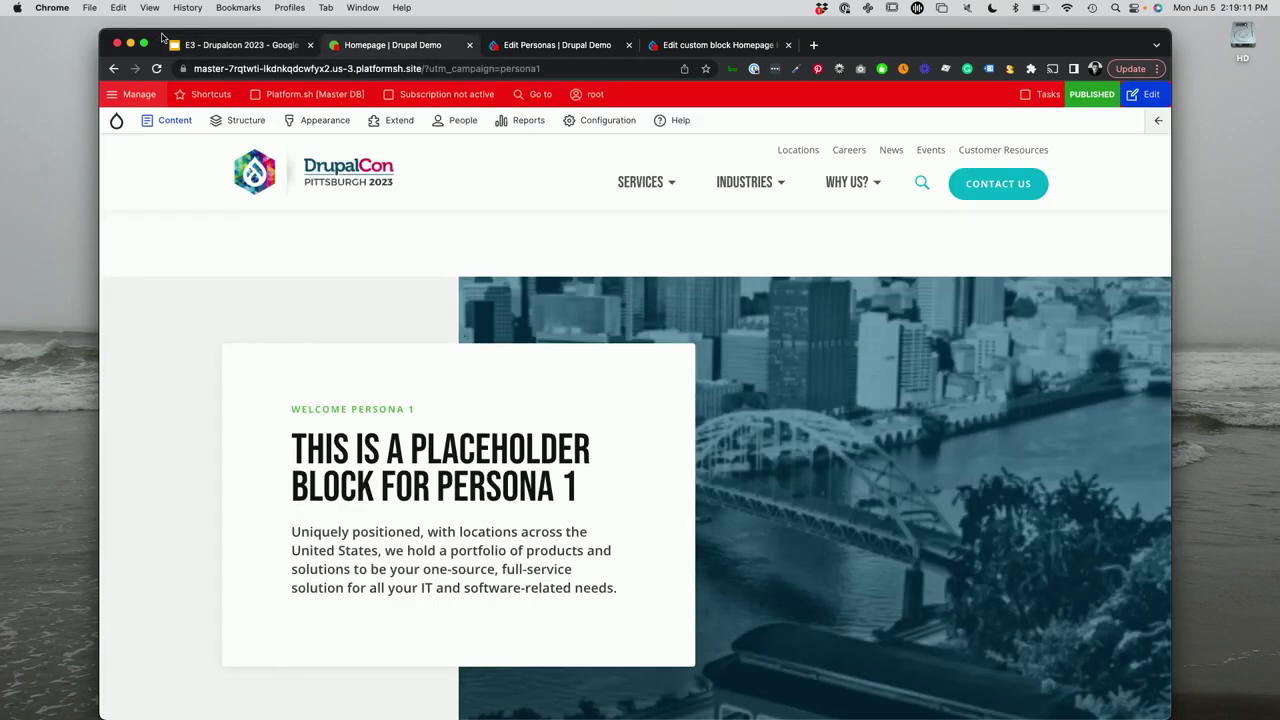
left_click_drag(900, 44, 856, 44)
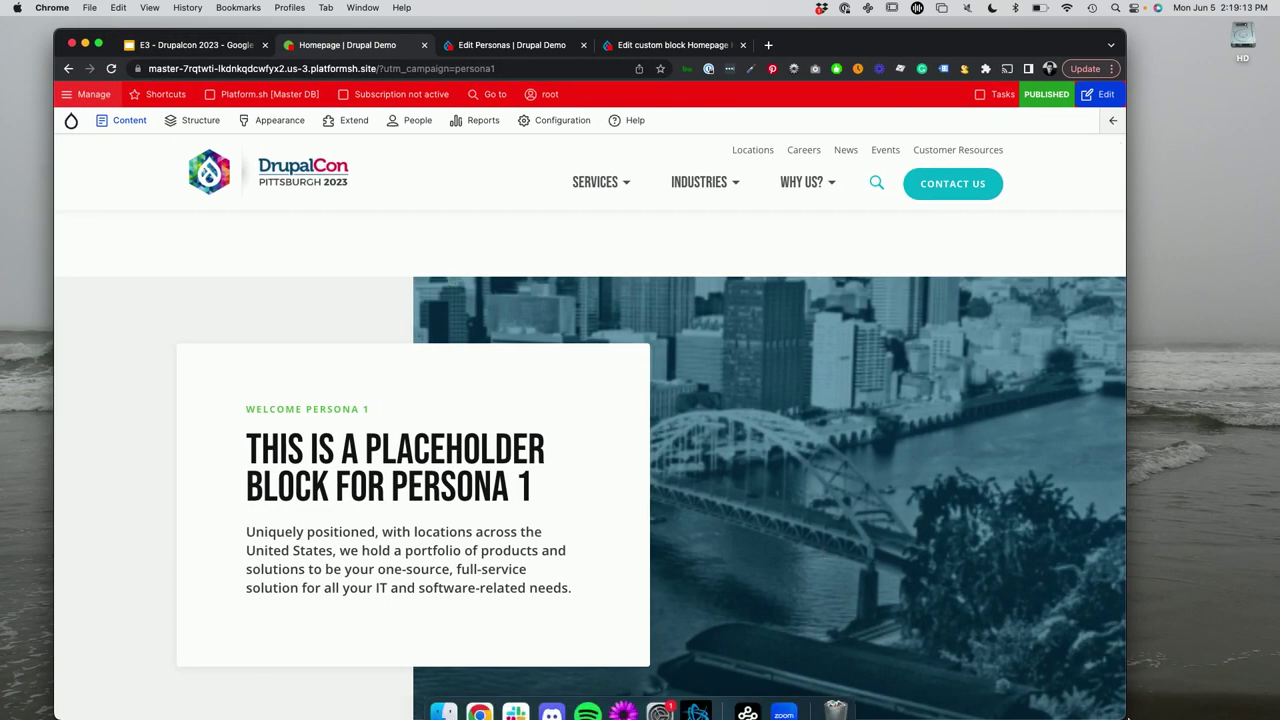
left_click(1150, 693)
Look through the homepage for the persona1 campaign, from the hero banner to the request-a-quote section.
scroll(946, 302, "down", 20)
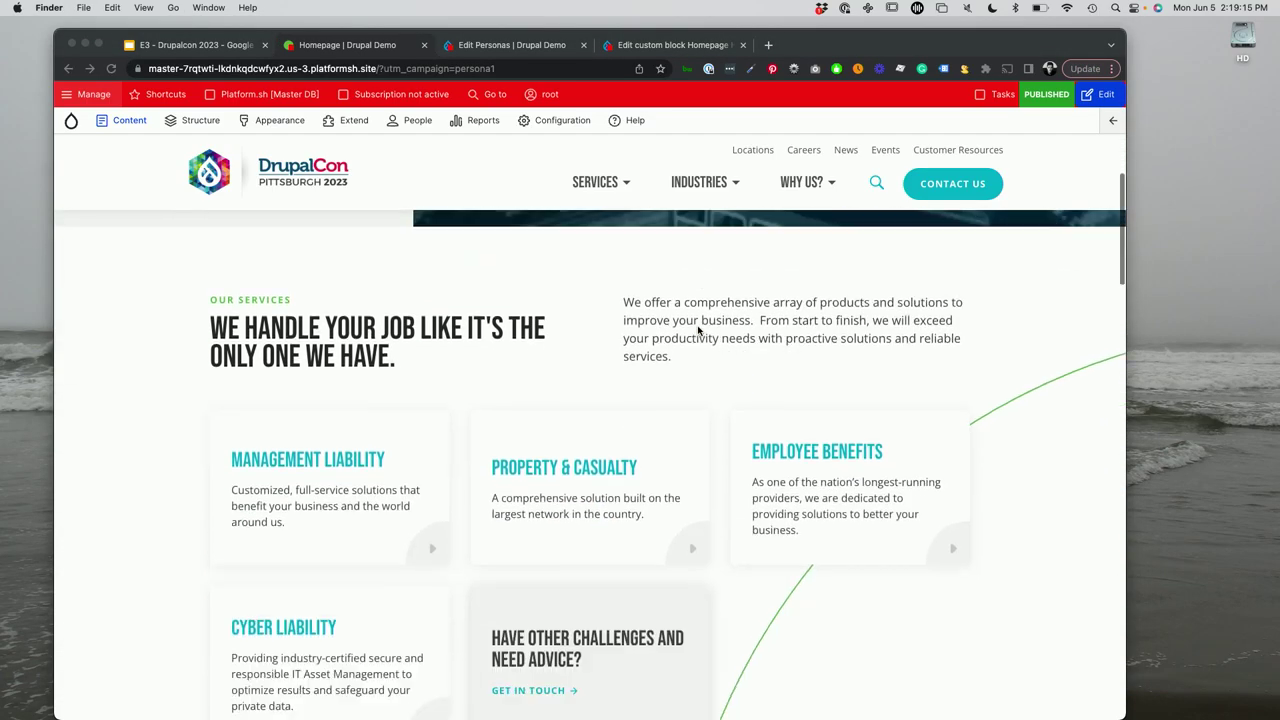
scroll(698, 331, "down", 10)
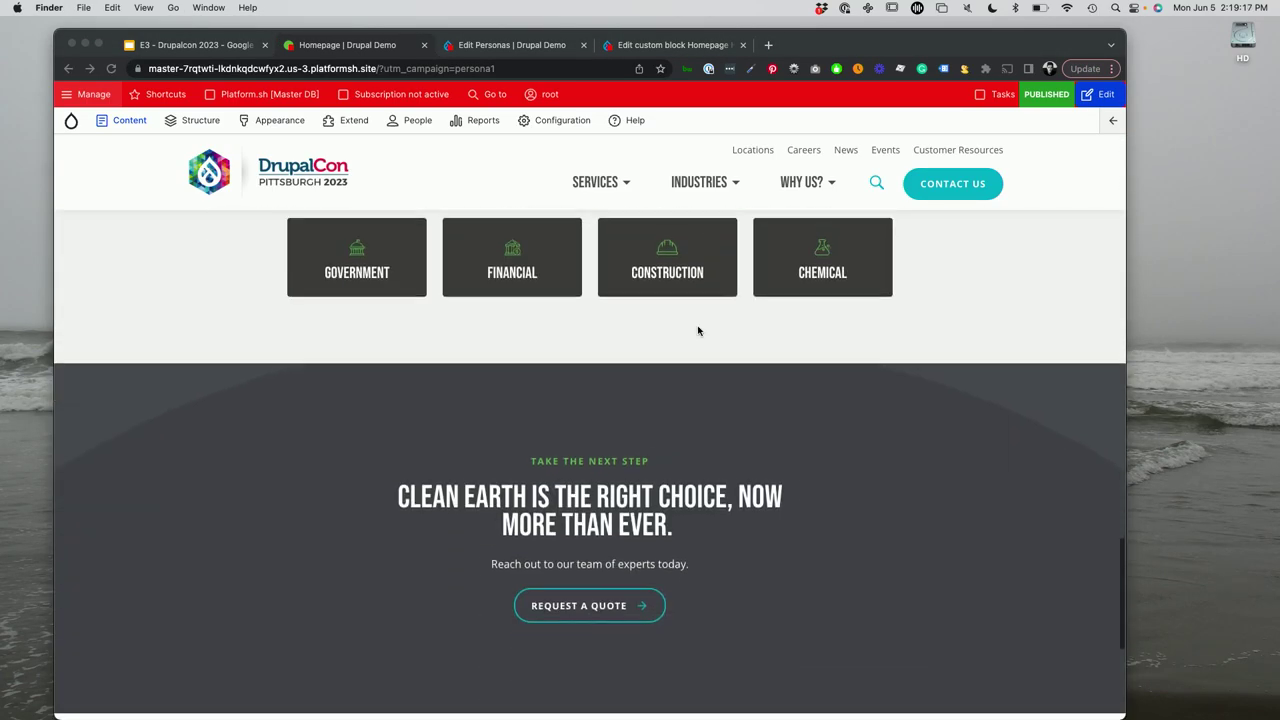
scroll(698, 331, "up", 20)
scroll(698, 331, "down", 10)
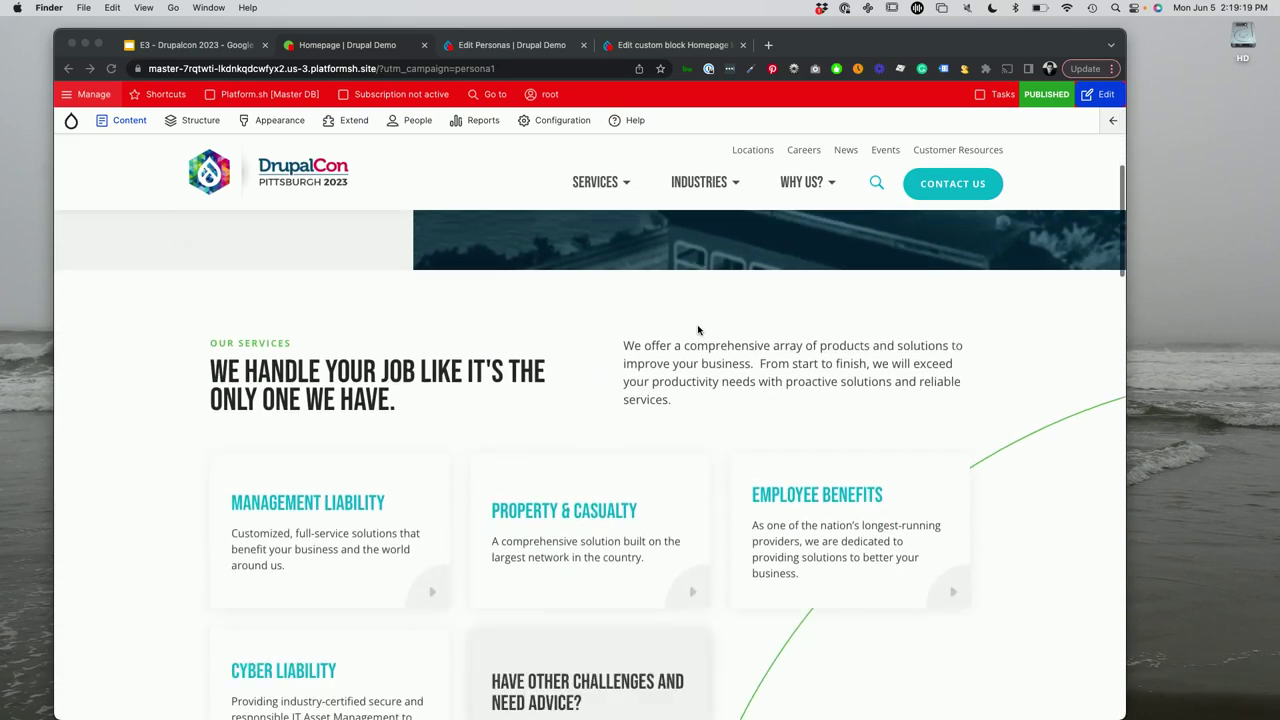
scroll(698, 331, "up", 8)
scroll(697, 324, "up", 4)
scroll(697, 324, "down", 2)
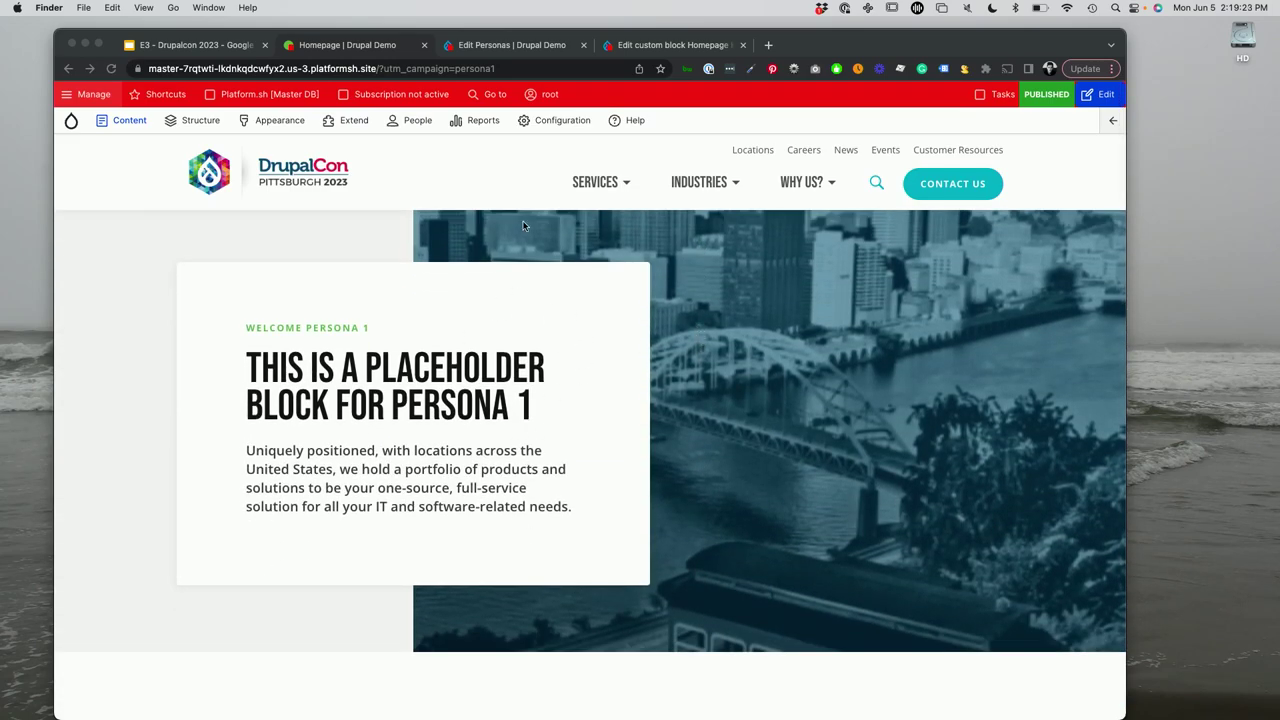
Reload the homepage with the utm_campaign value in its address set to persona2.
left_click(499, 69)
double_click(500, 69)
key("Right")
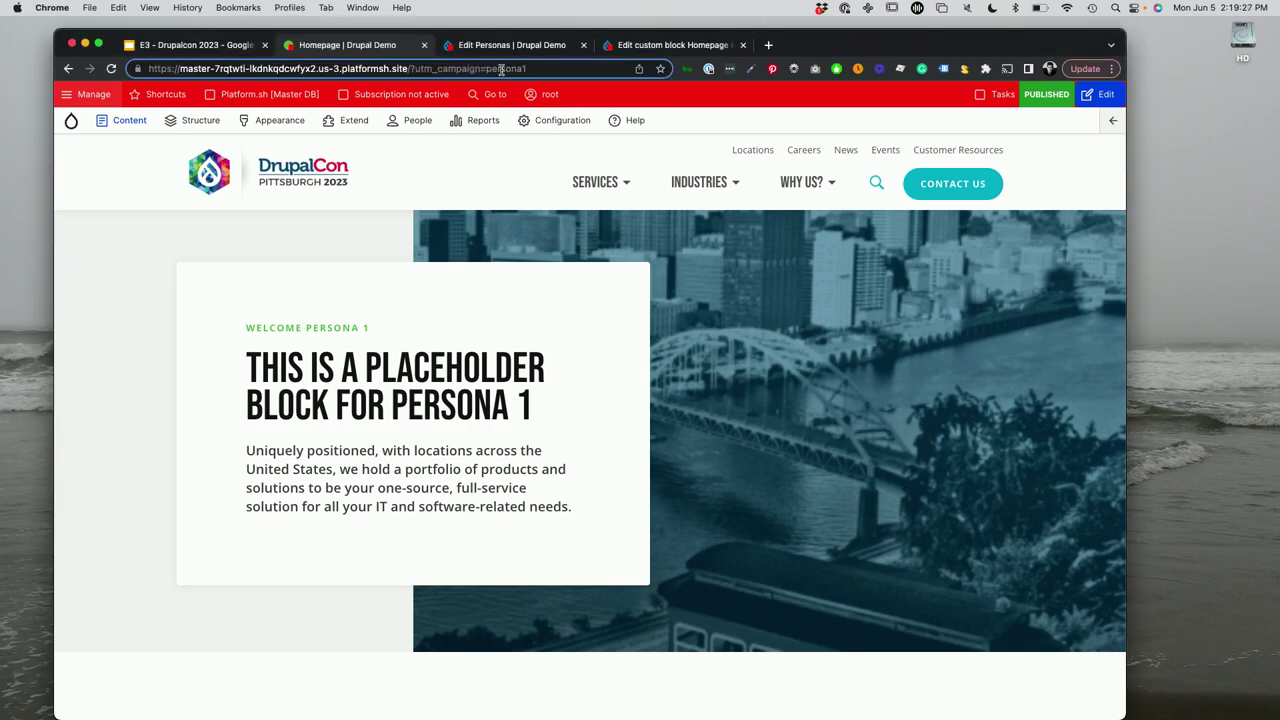
key("BackSpace")
type("2")
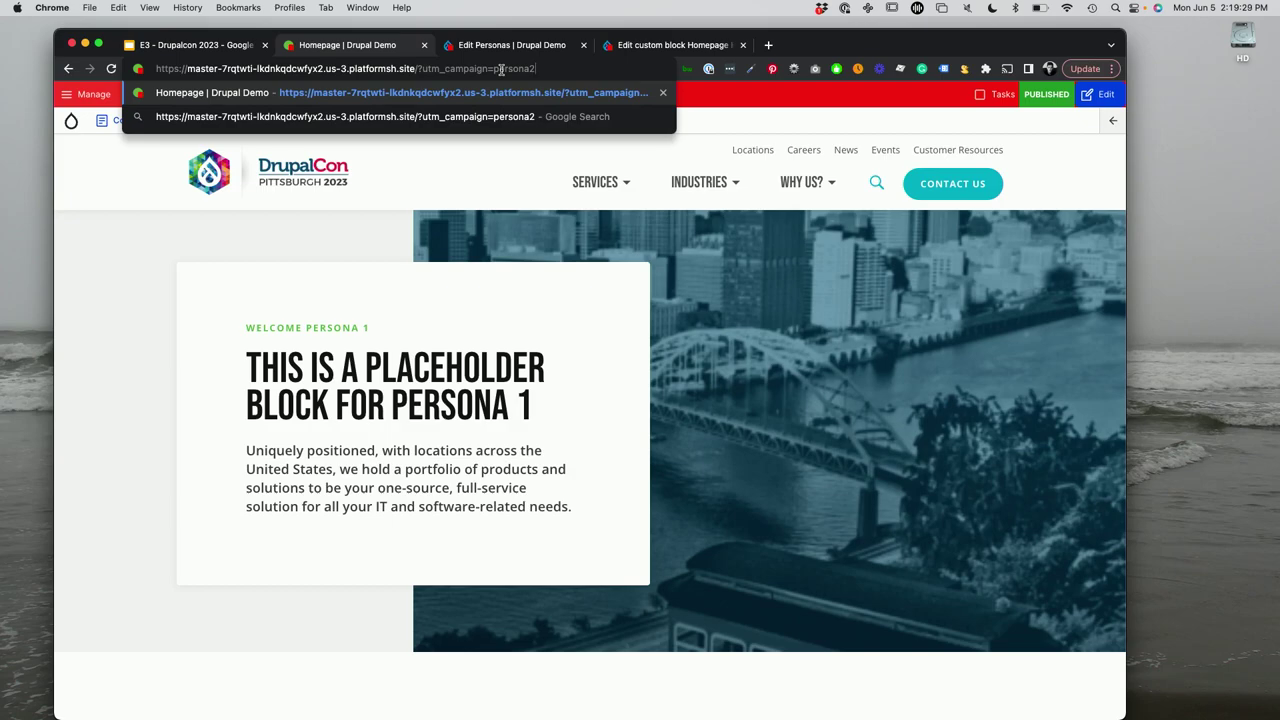
key("Return")
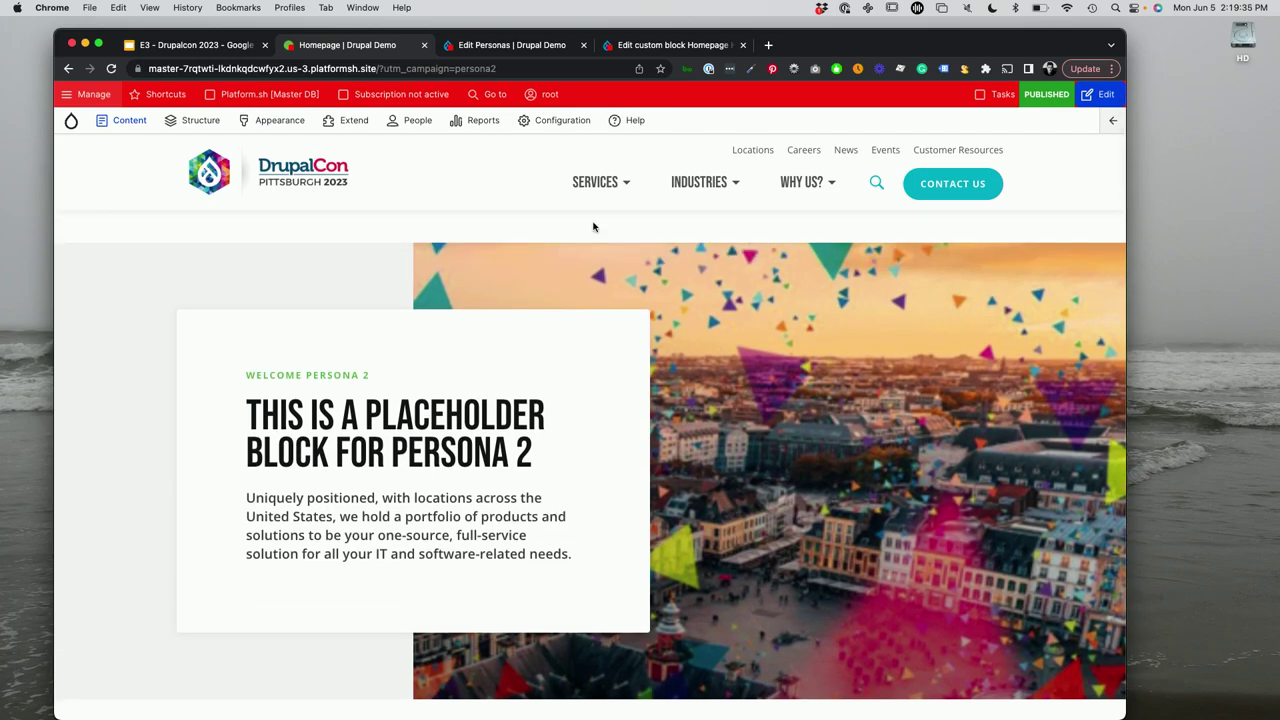
mouse_move(573, 180)
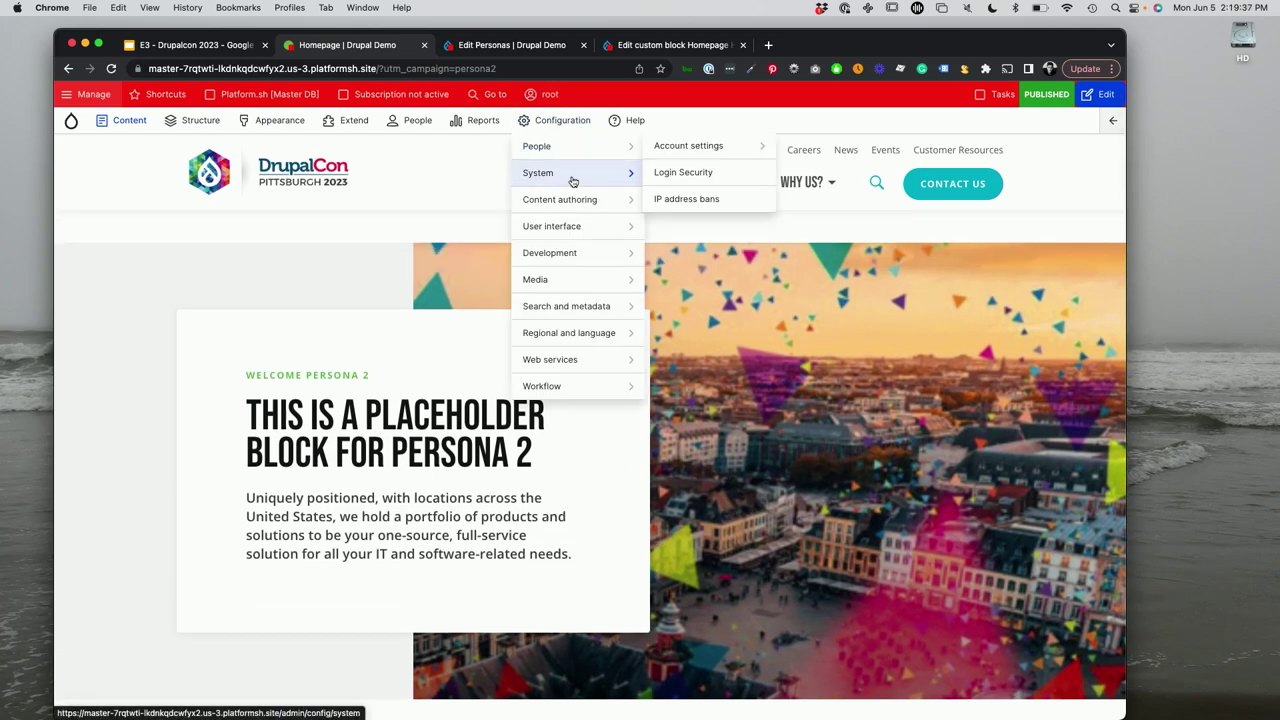
mouse_move(572, 260)
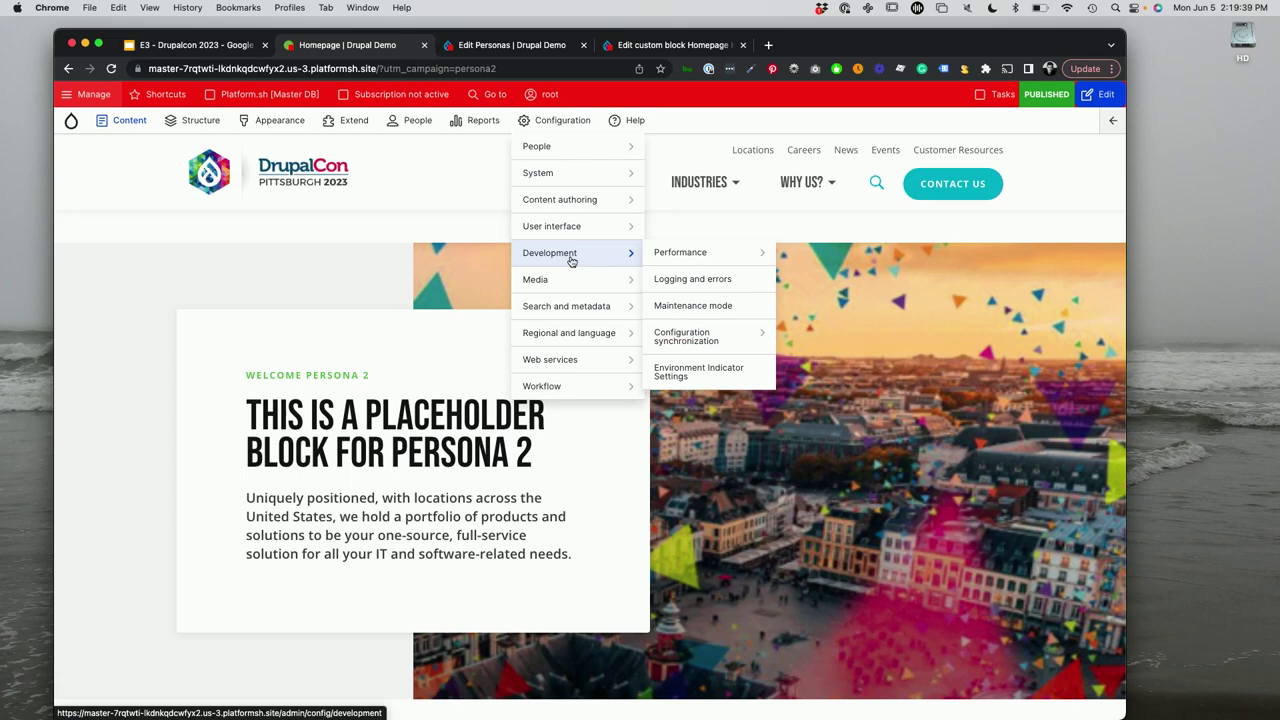
mouse_move(564, 232)
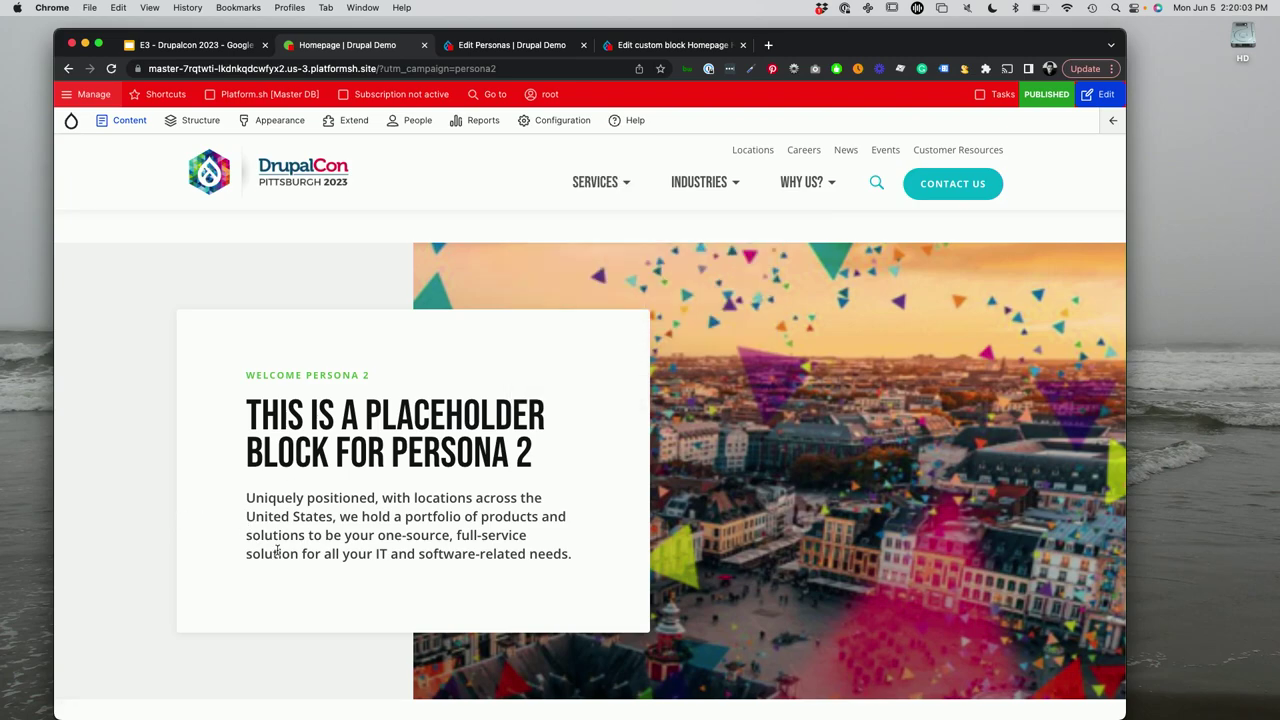
scroll(265, 540, "up", 2)
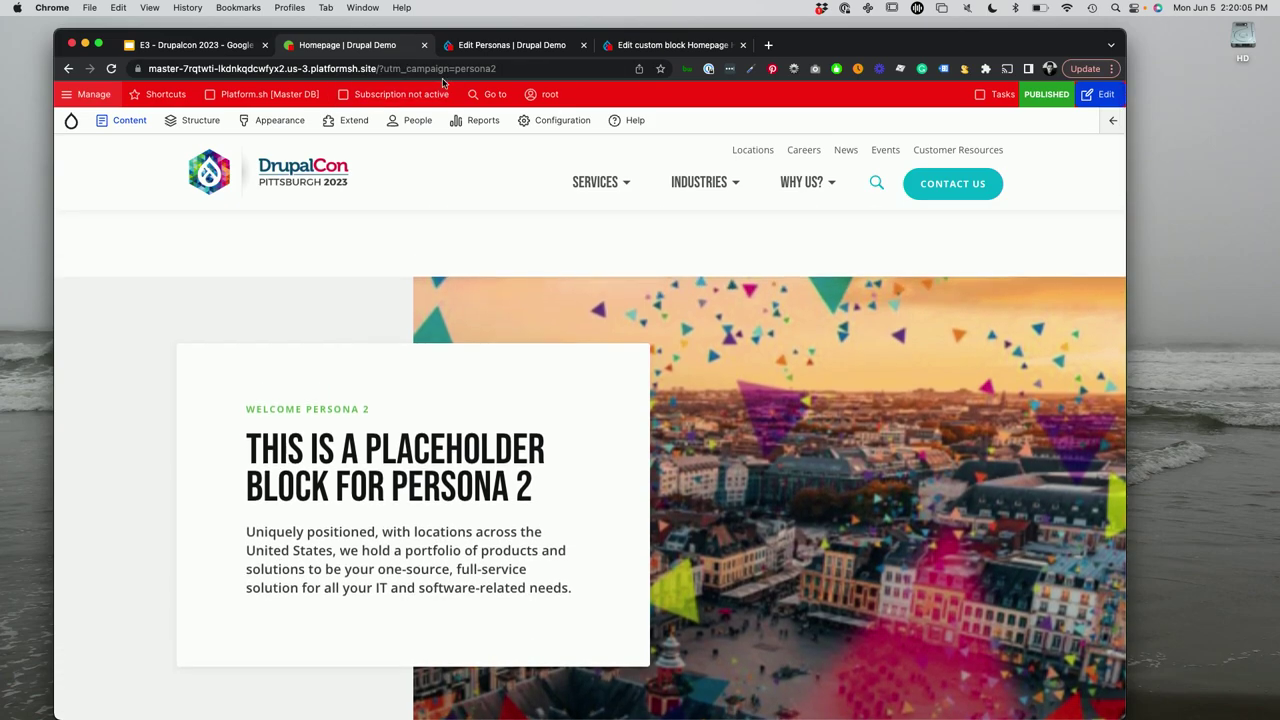
left_click(511, 69)
key("Right")
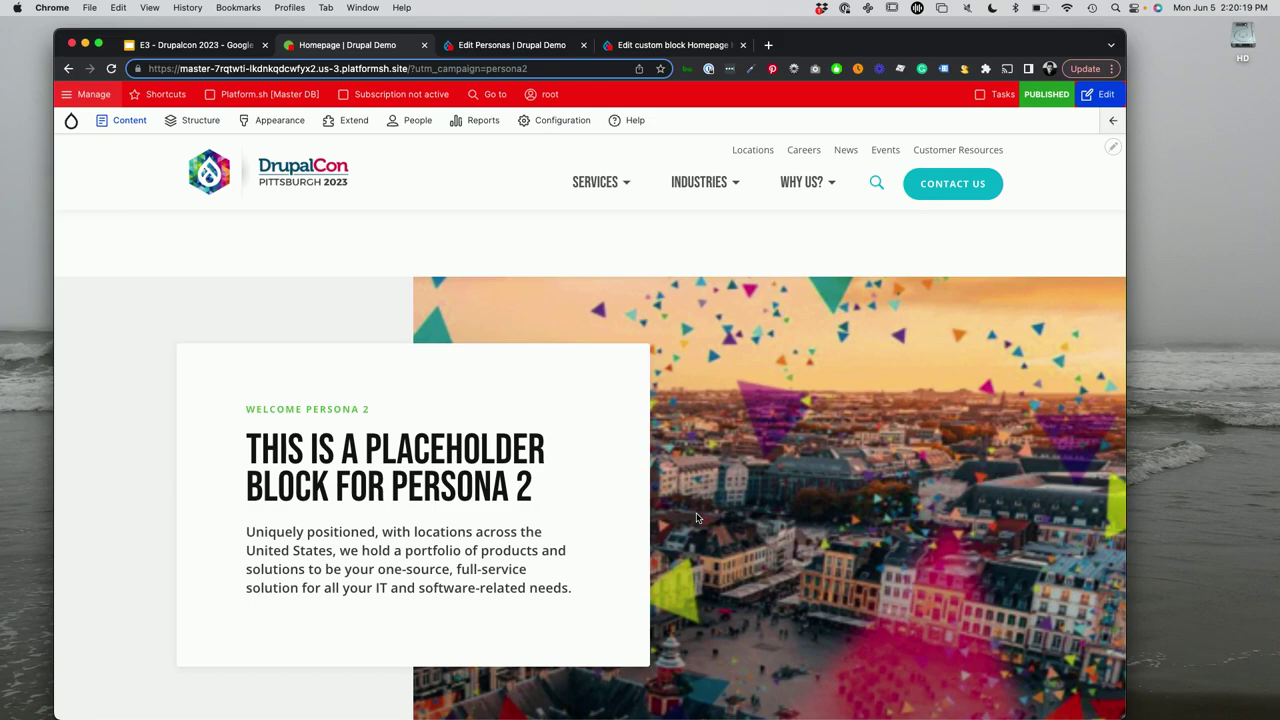
scroll(672, 408, "down", 3)
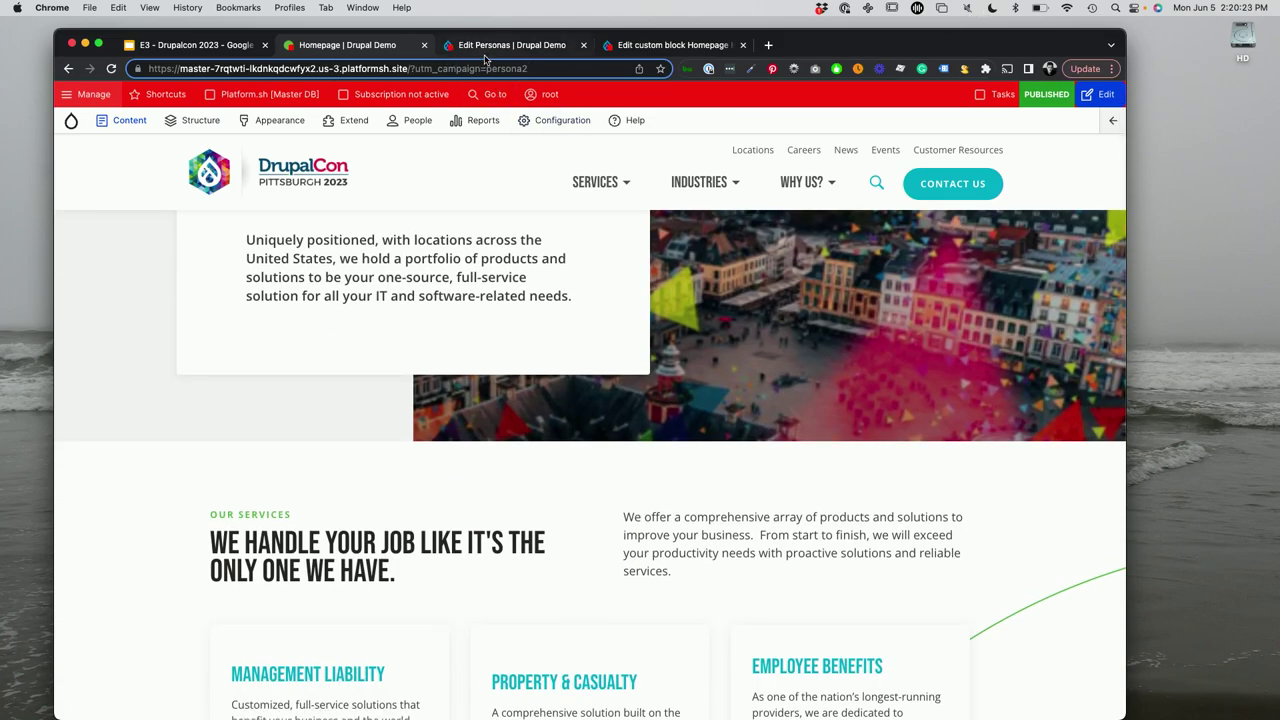
Open the Personas segment set and review the Campaign(UTM) conditions of its Persona 1 and Persona 2 segments.
left_click(485, 55)
scroll(497, 357, "down", 1)
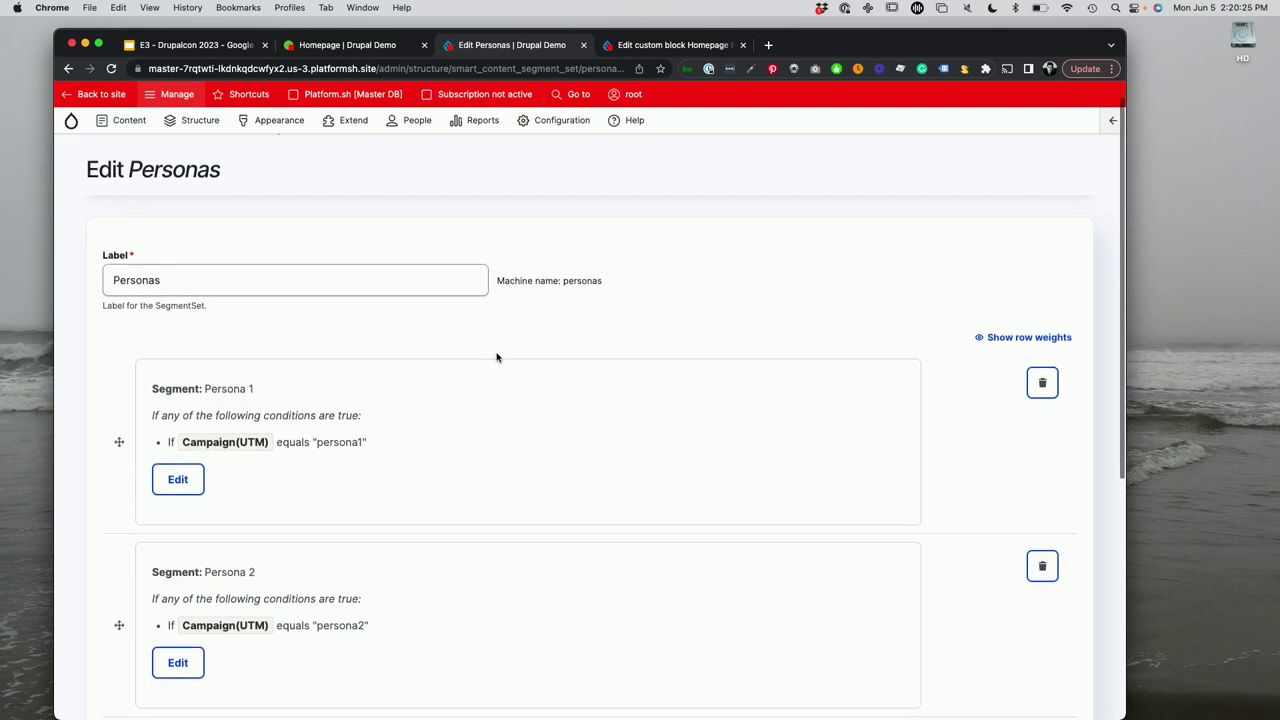
scroll(256, 270, "down", 2)
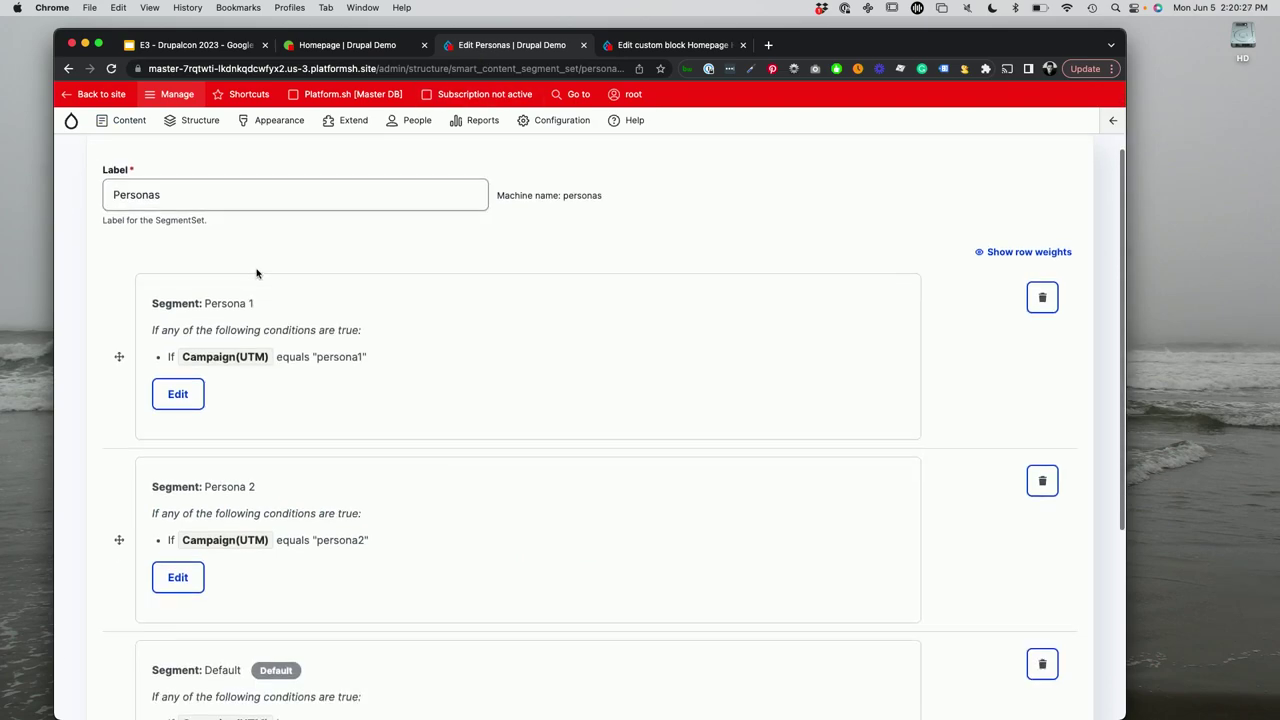
scroll(256, 272, "up", 3)
scroll(256, 272, "down", 4)
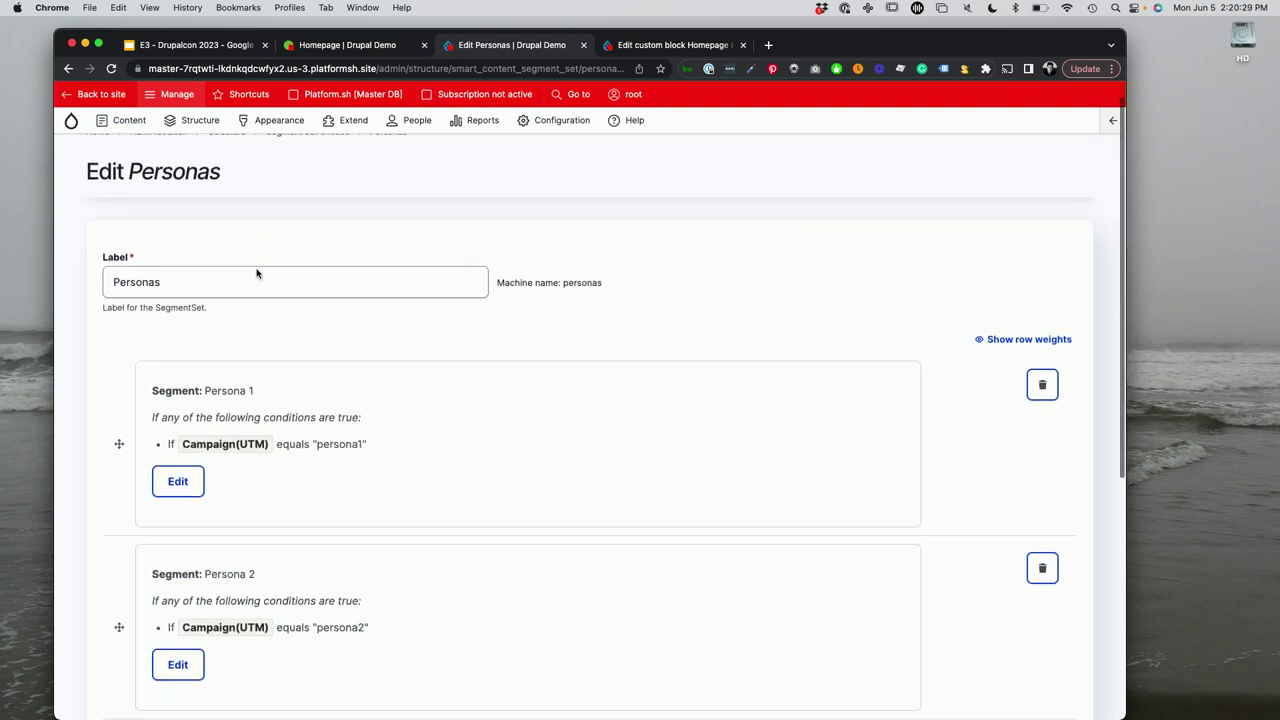
left_click_drag(317, 302, 380, 306)
left_click(354, 349)
Expand the Persona 1 segment for editing and check its options for matching all or any conditions.
left_click(178, 338)
scroll(476, 486, "down", 1)
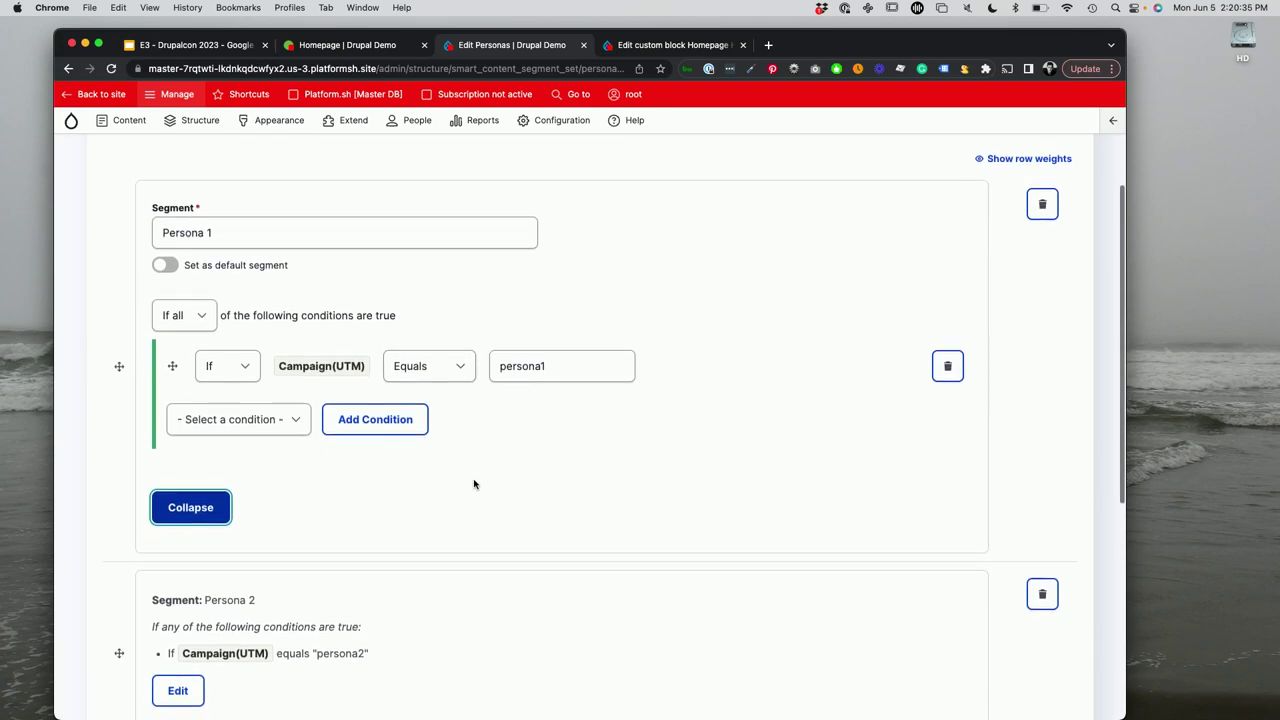
left_click(200, 325)
left_click(185, 316)
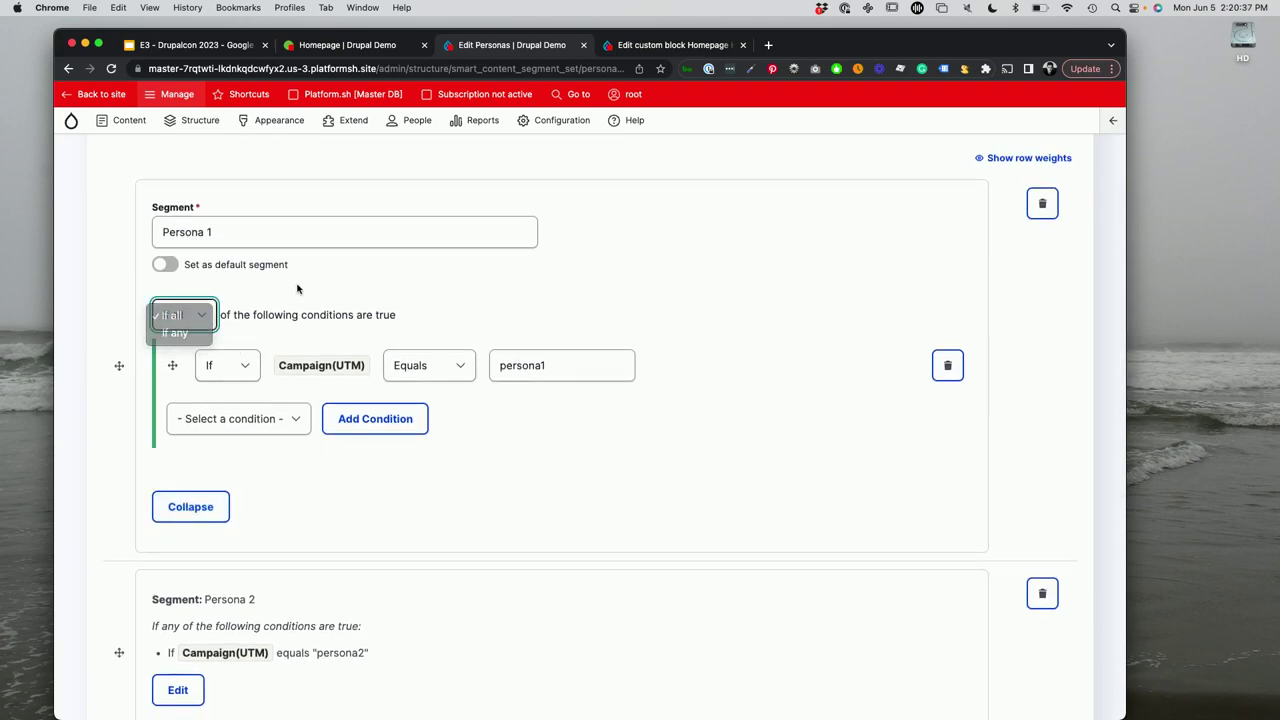
Examine the condition types that can be added to the Persona 1 segment, including the Browser, IPinfo and UTM groups.
left_click(269, 420)
scroll(282, 465, "down", 3)
scroll(277, 444, "up", 1)
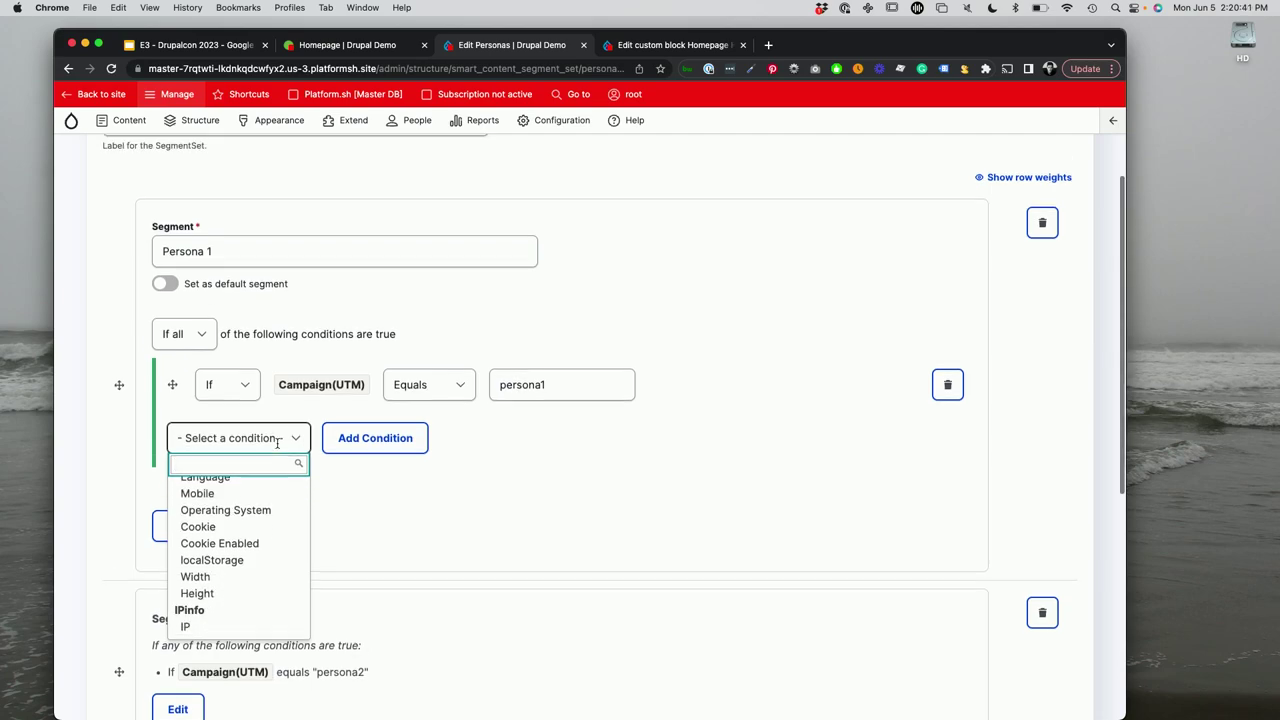
scroll(265, 521, "up", 2)
scroll(268, 522, "up", 1)
scroll(268, 522, "down", 5)
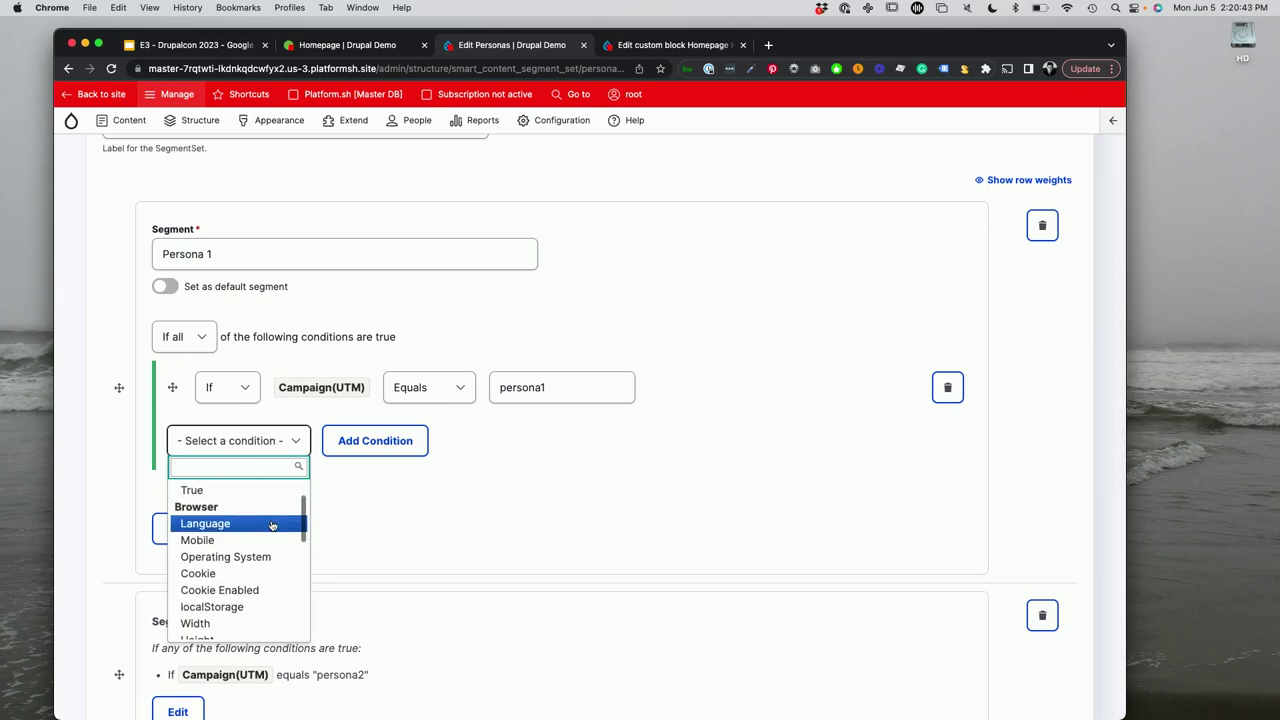
scroll(258, 555, "down", 1)
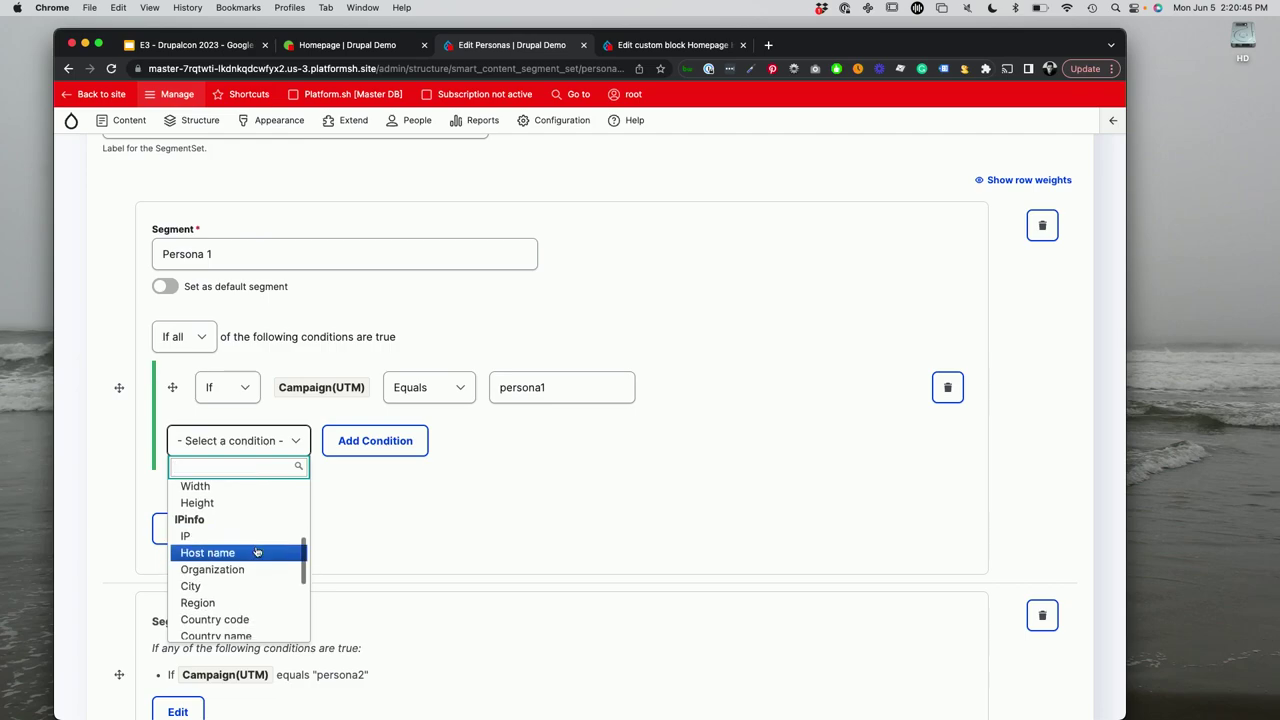
scroll(257, 552, "down", 8)
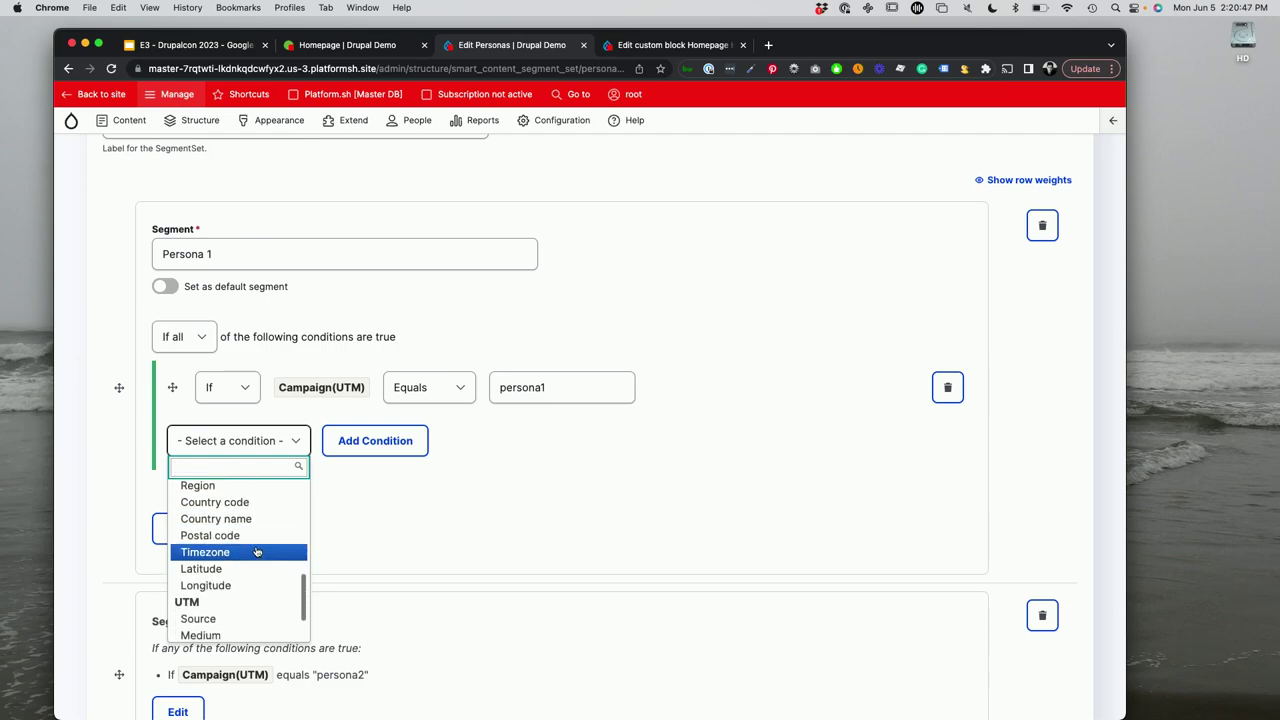
scroll(257, 552, "down", 2)
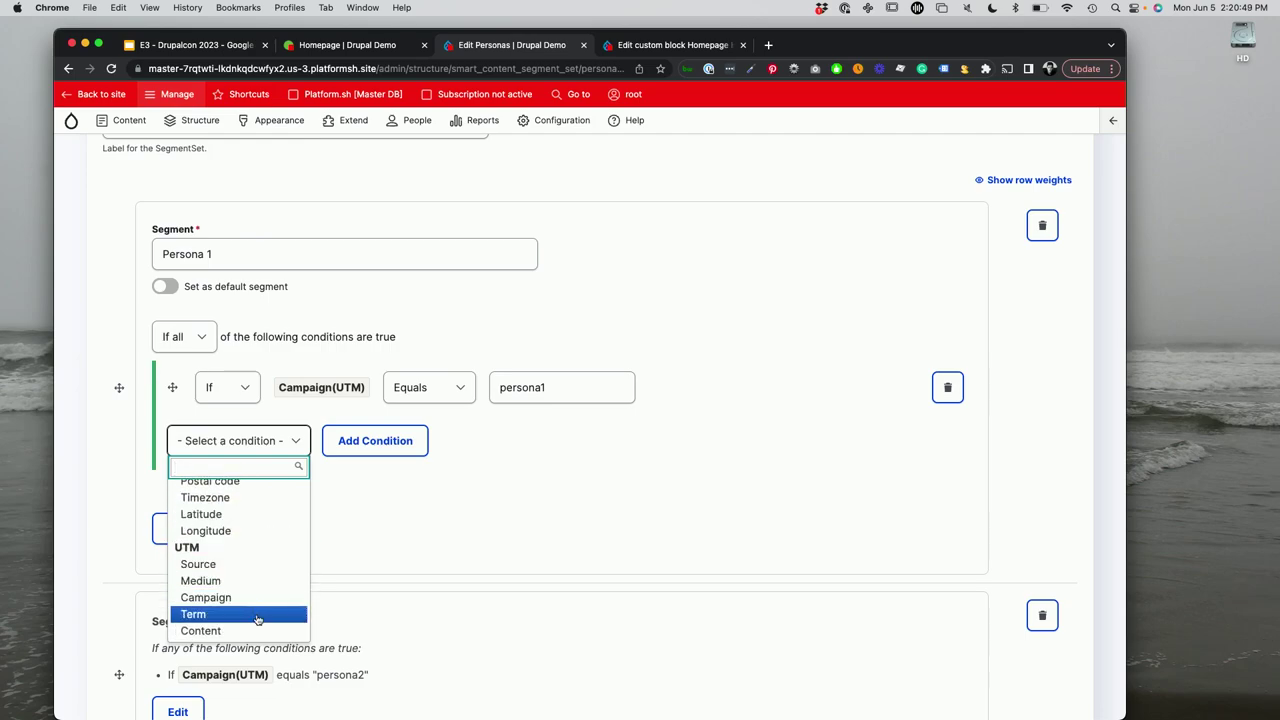
left_click(410, 540)
Review the Persona 2 and Default segments of the Personas set and return to the Persona 1 settings.
scroll(410, 540, "down", 1)
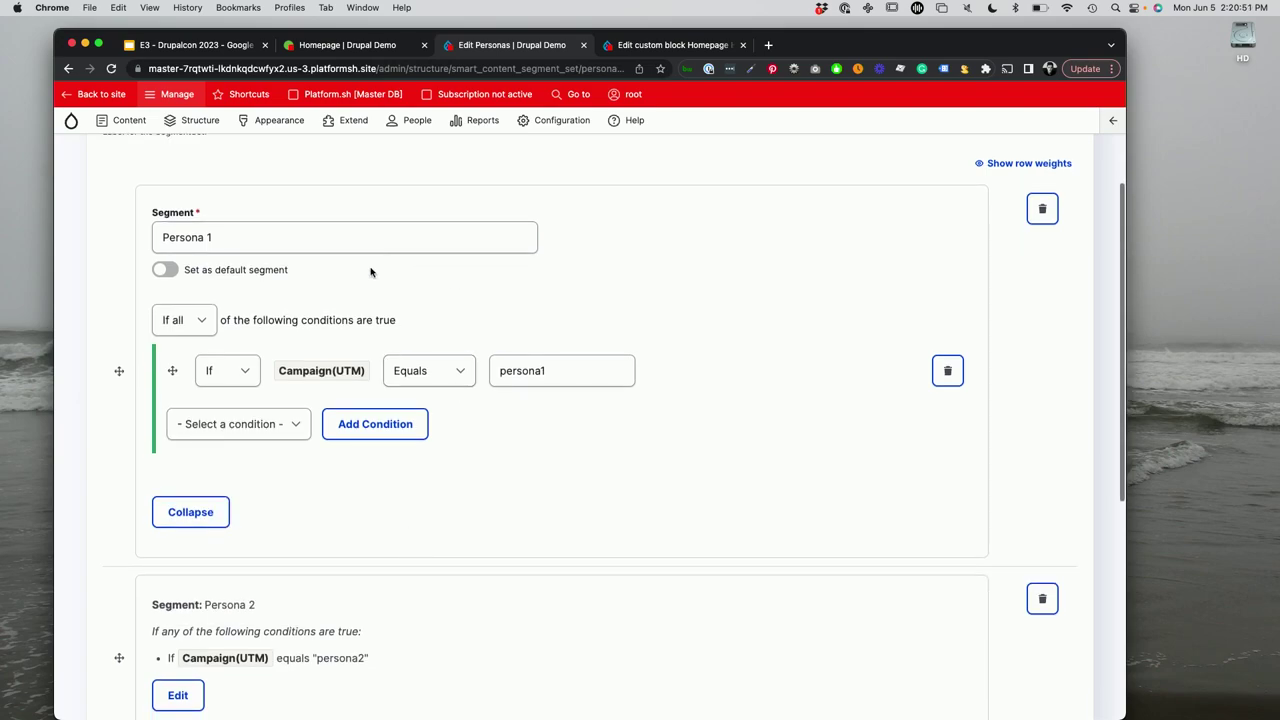
scroll(509, 437, "down", 3)
scroll(331, 457, "down", 3)
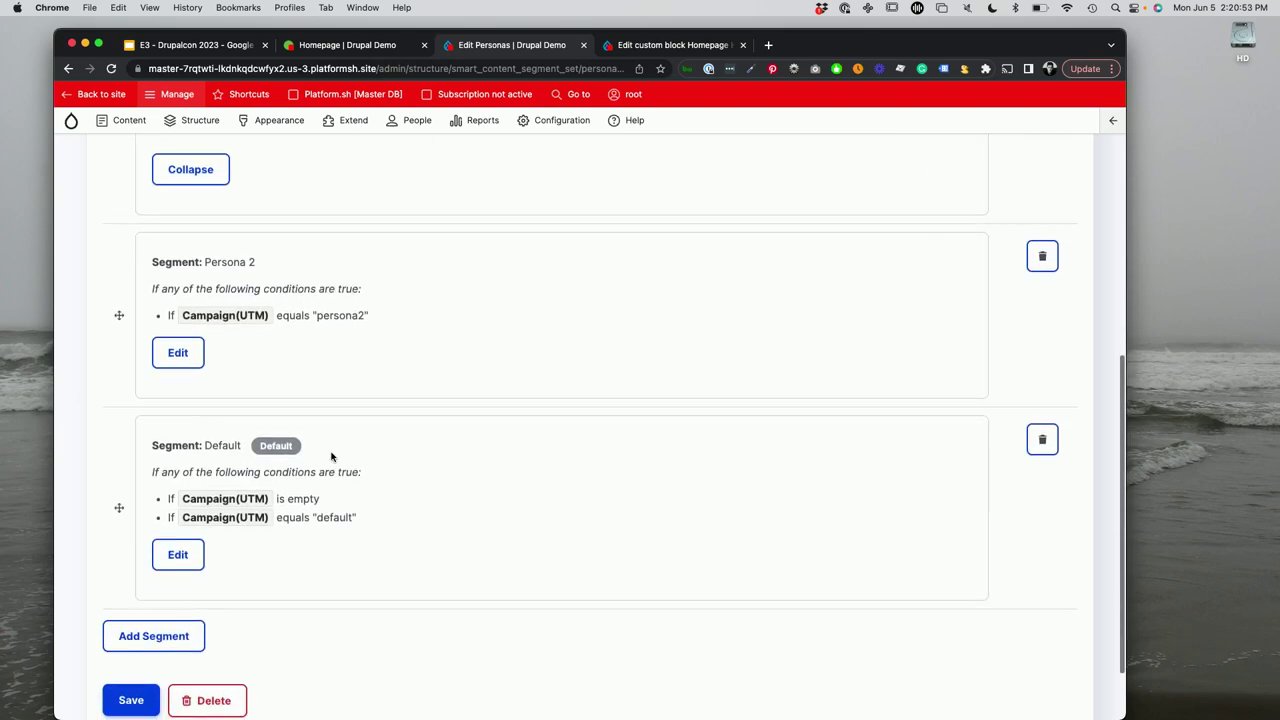
scroll(314, 606, "down", 2)
scroll(314, 606, "up", 9)
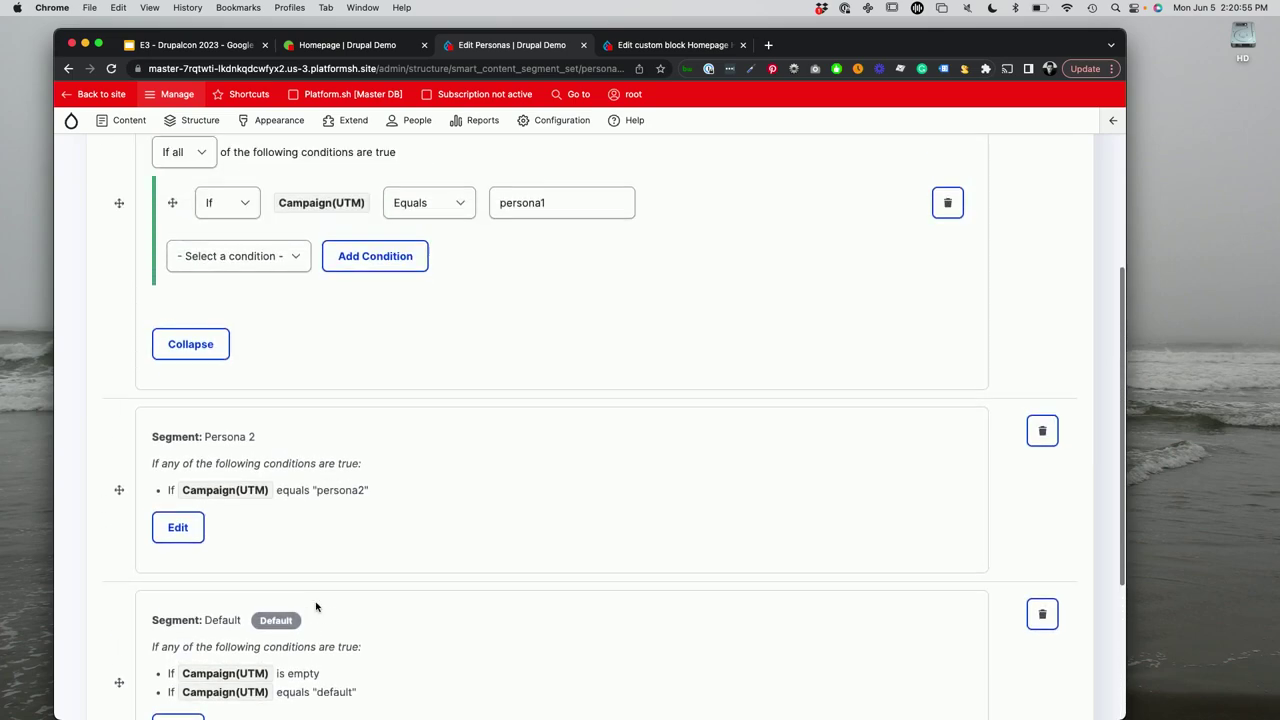
scroll(316, 607, "up", 1)
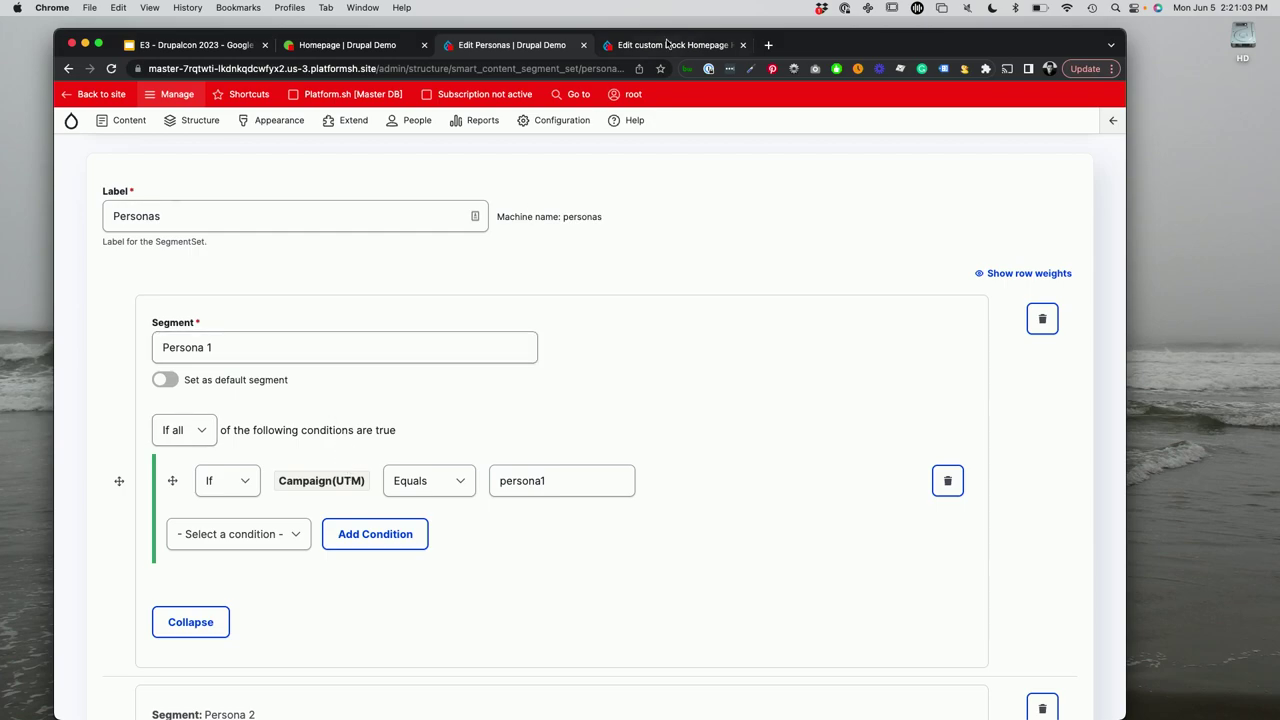
Open the homepage's layout for editing and bring up the configuration of Section 1.
left_click(349, 45)
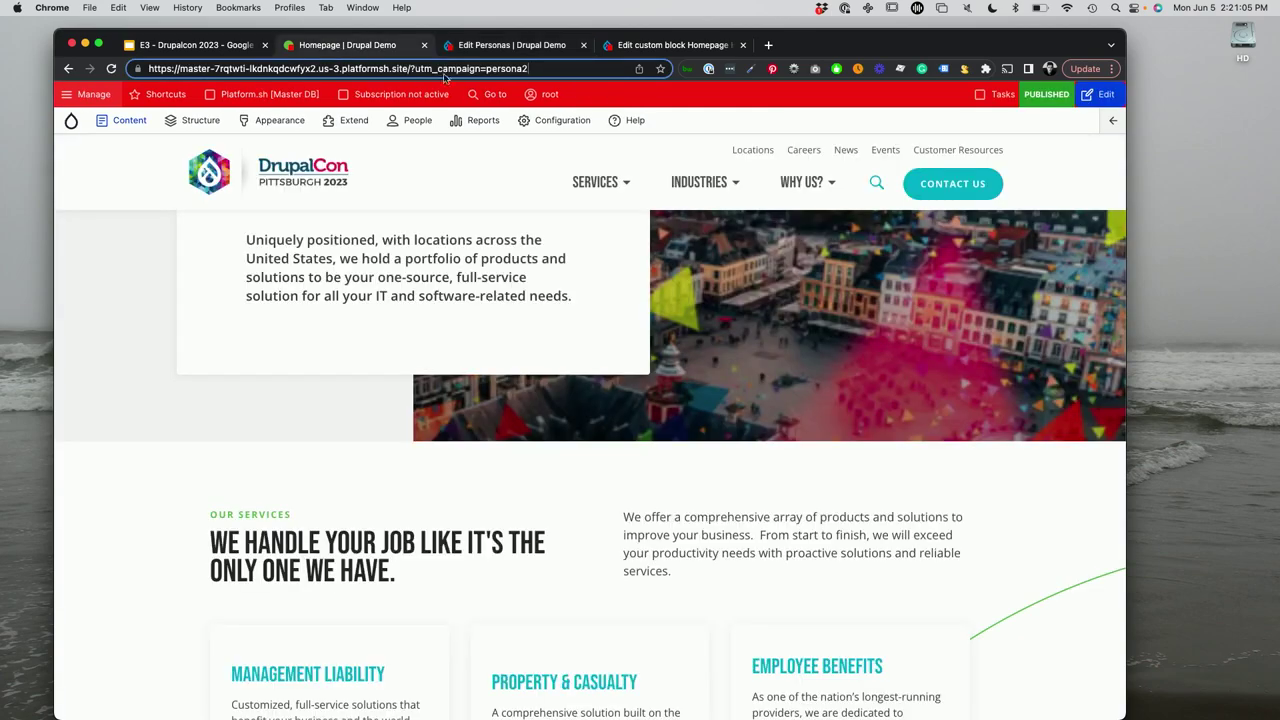
left_click(975, 96)
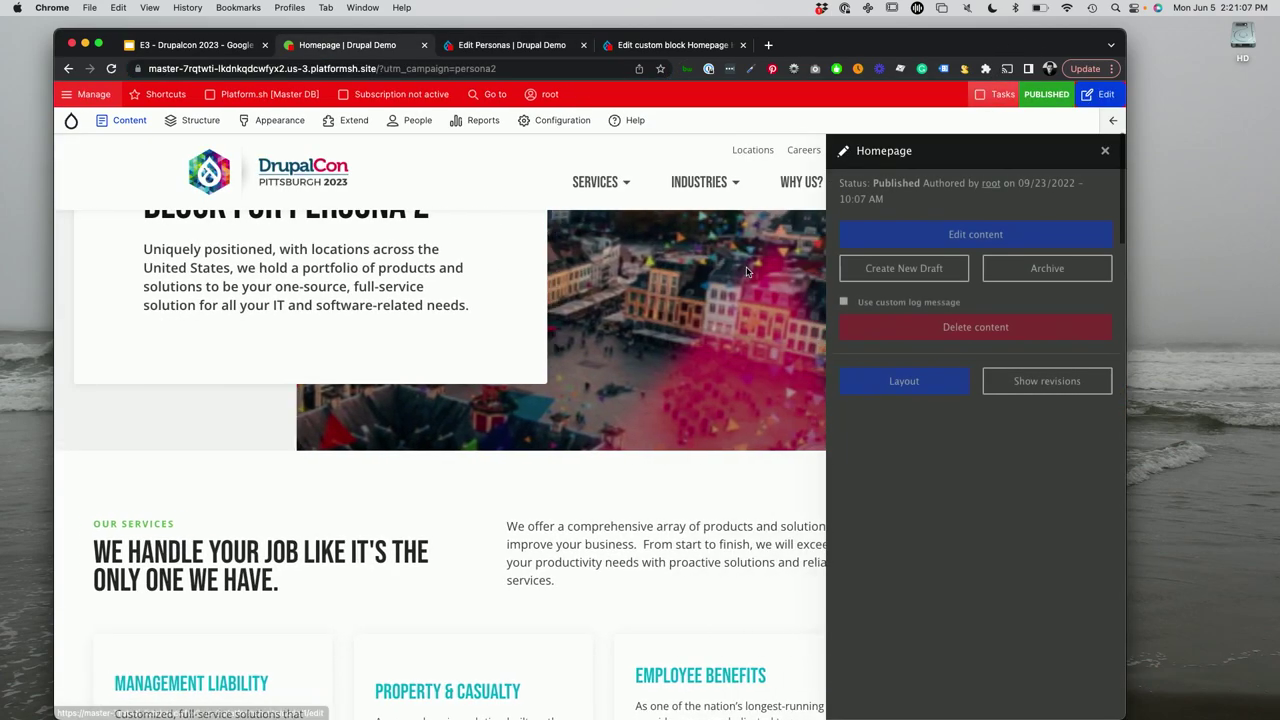
left_click(898, 383)
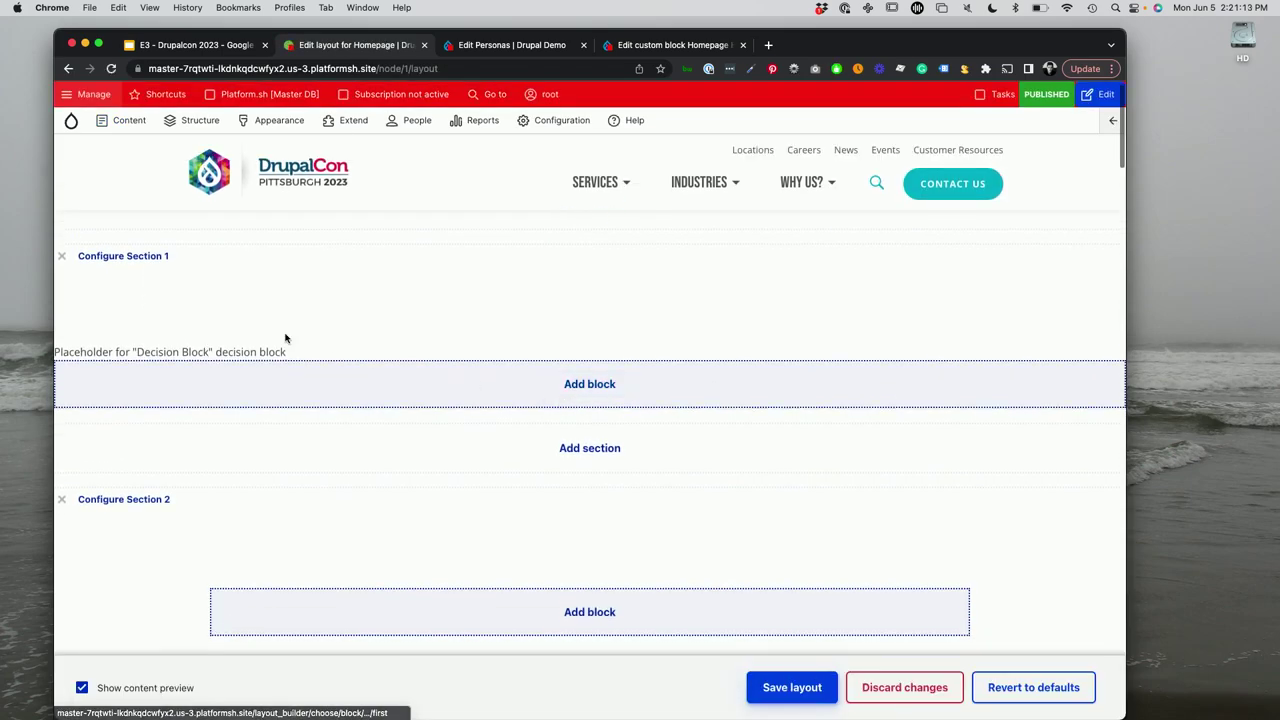
left_click(137, 258)
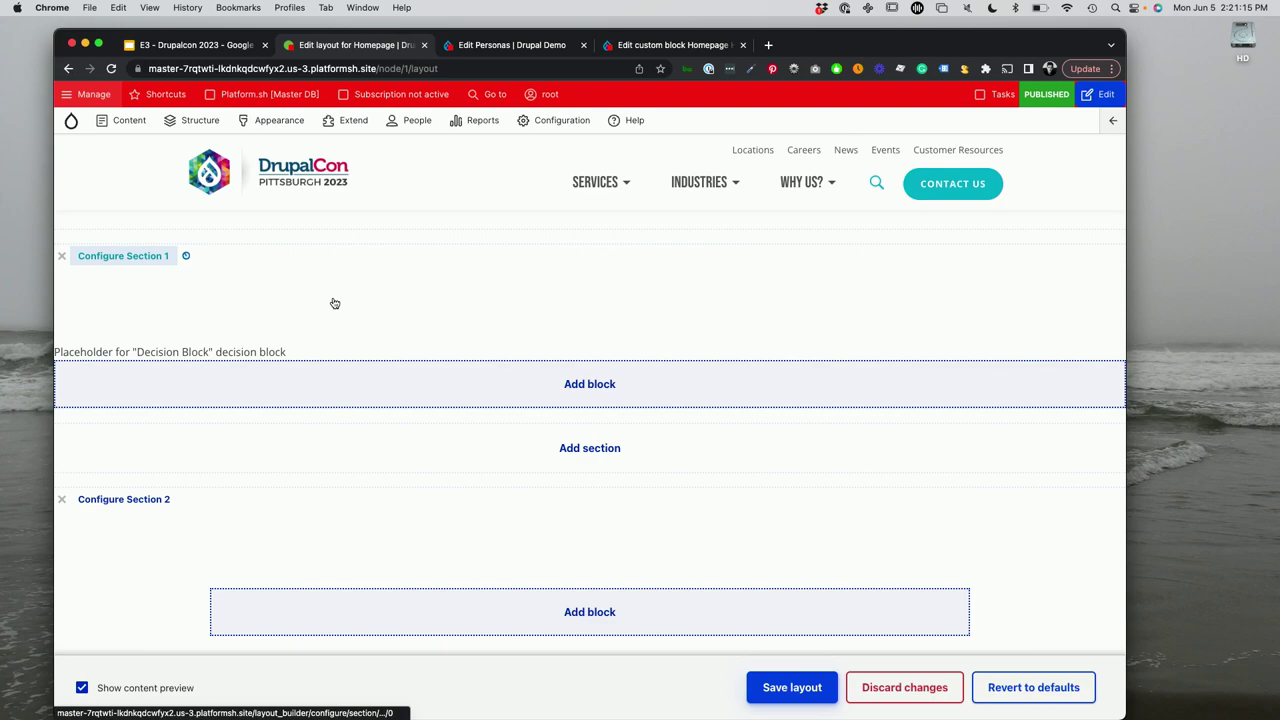
Examine the edit form of the Homepage Header - Persona 2 custom block, from its description down to the background image and carousel.
left_click(620, 46)
scroll(418, 274, "down", 2)
scroll(420, 274, "up", 3)
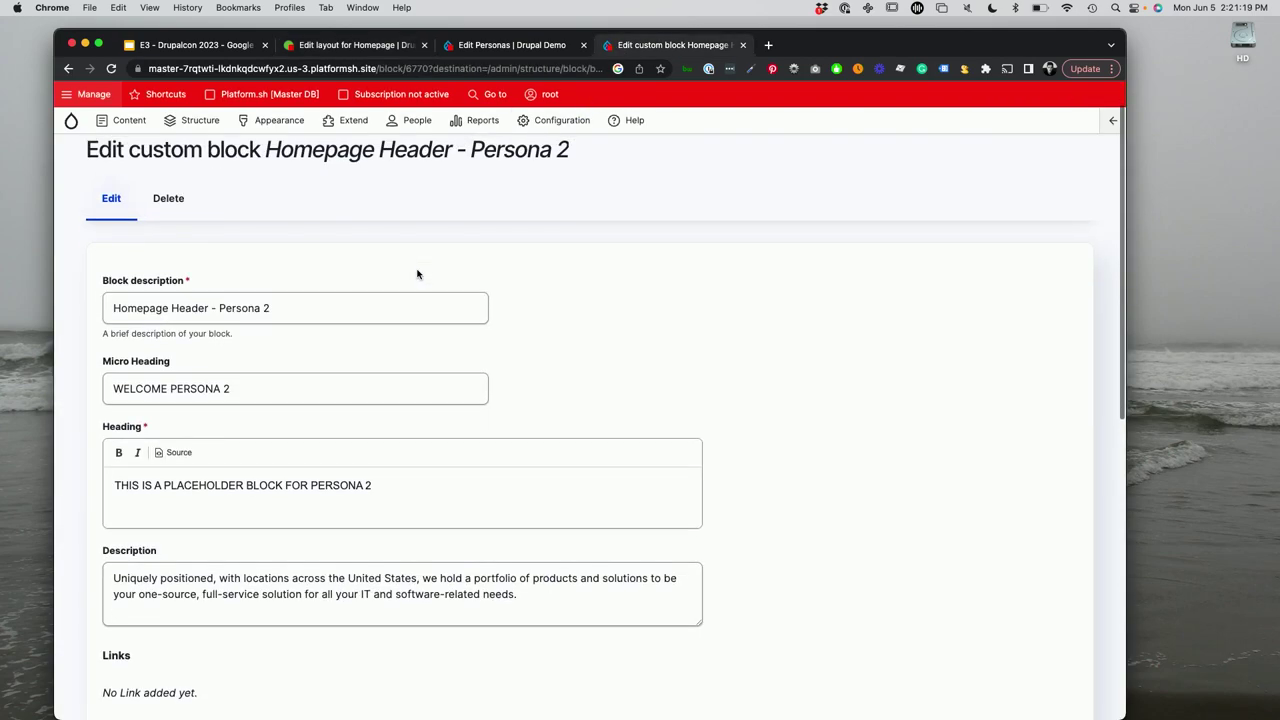
scroll(486, 280, "down", 7)
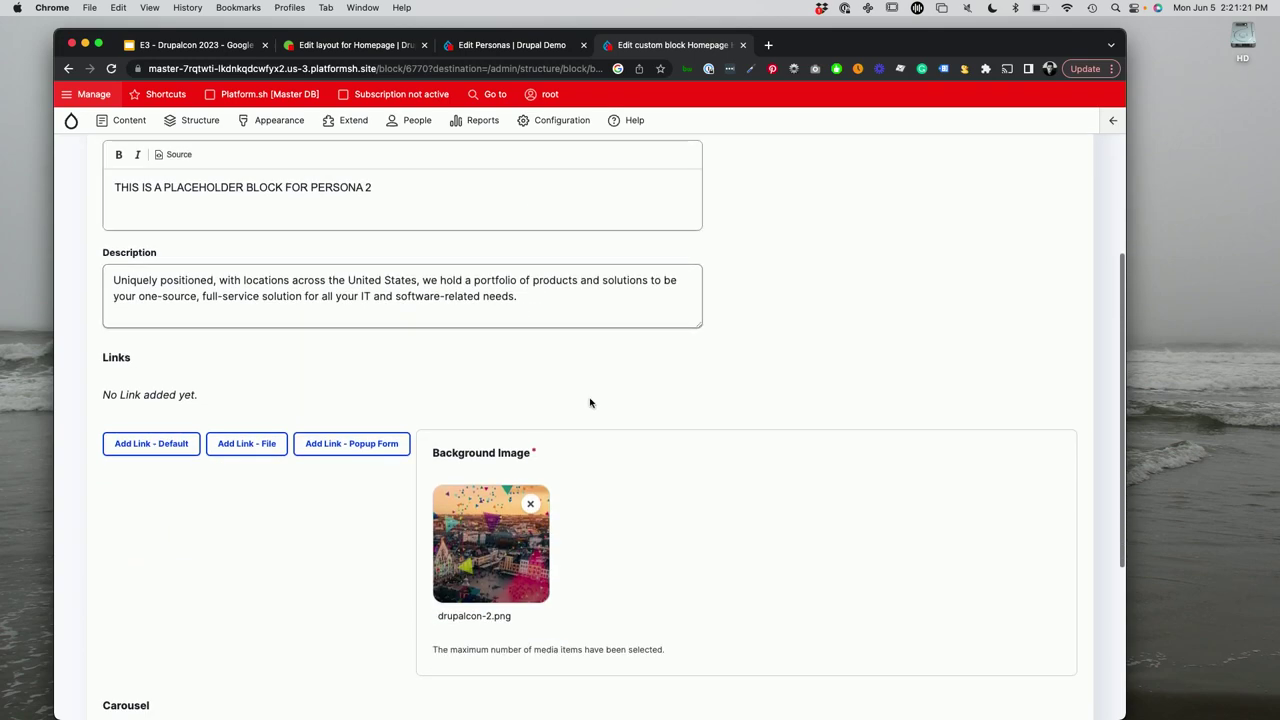
scroll(590, 403, "down", 2)
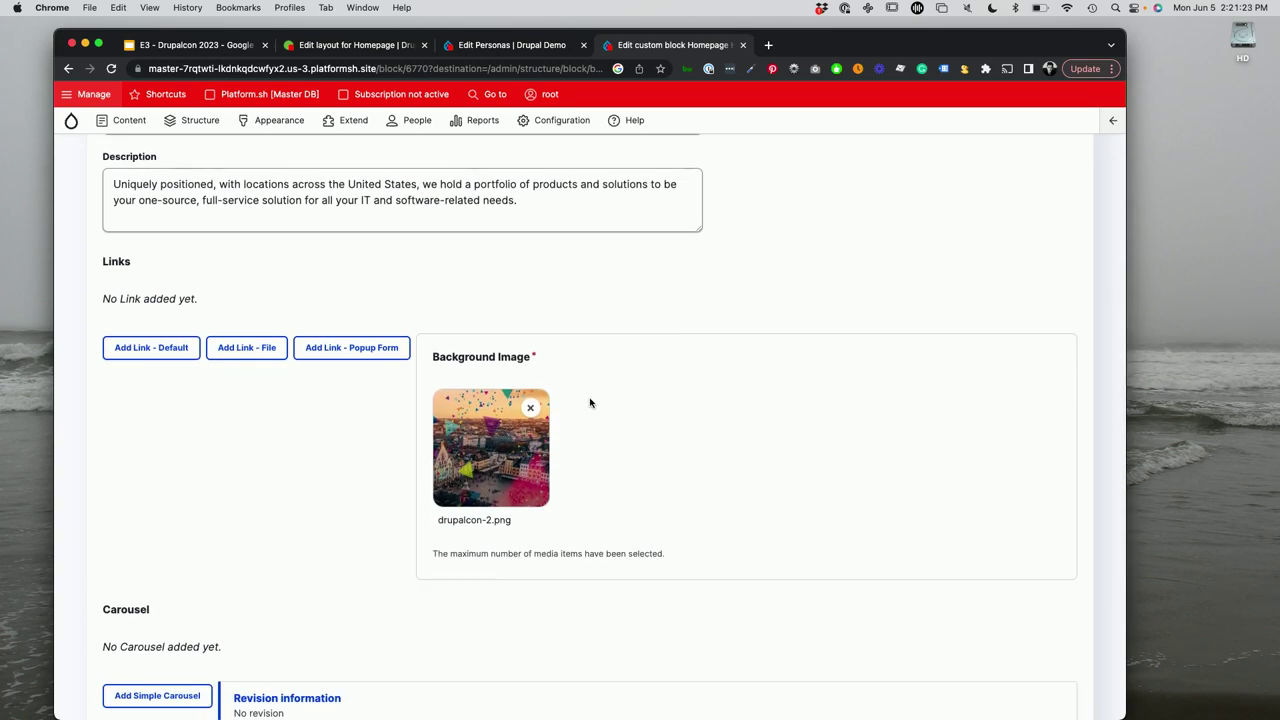
scroll(590, 403, "up", 7)
scroll(296, 176, "up", 2)
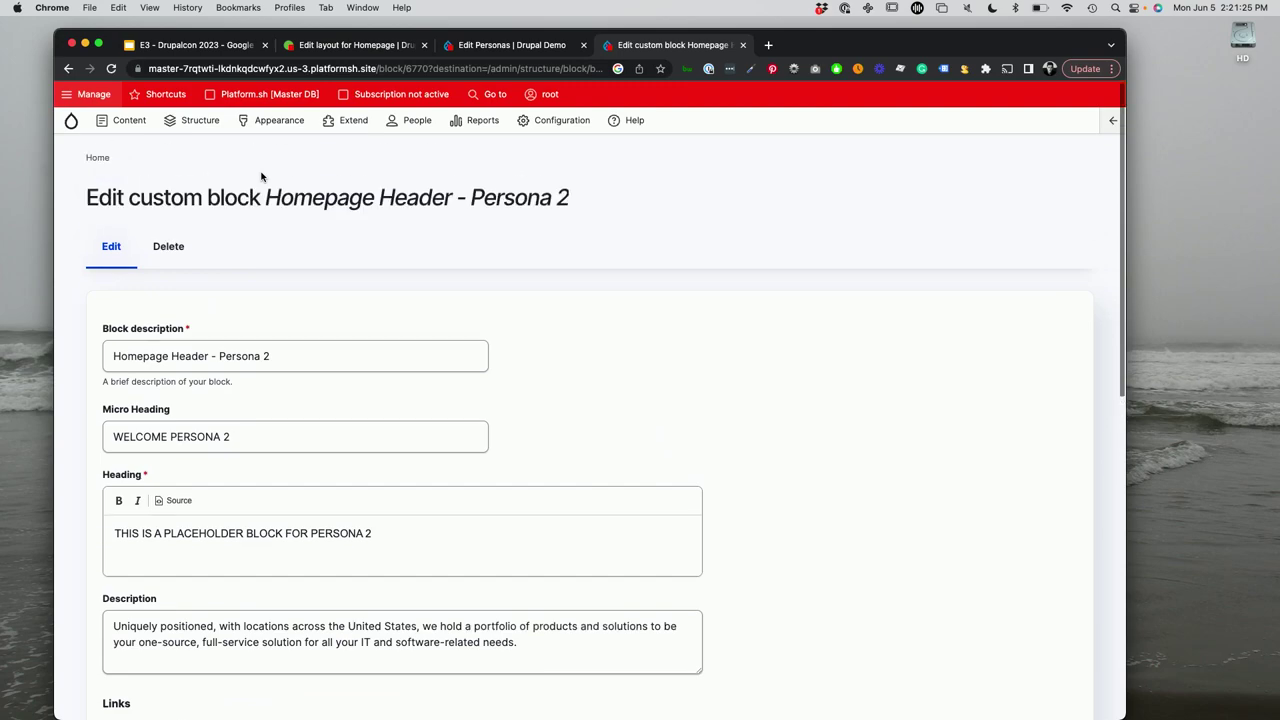
Highlight the Persona 2 block's name in the page title and review its micro heading, heading, description and link fields.
left_click_drag(313, 200, 586, 240)
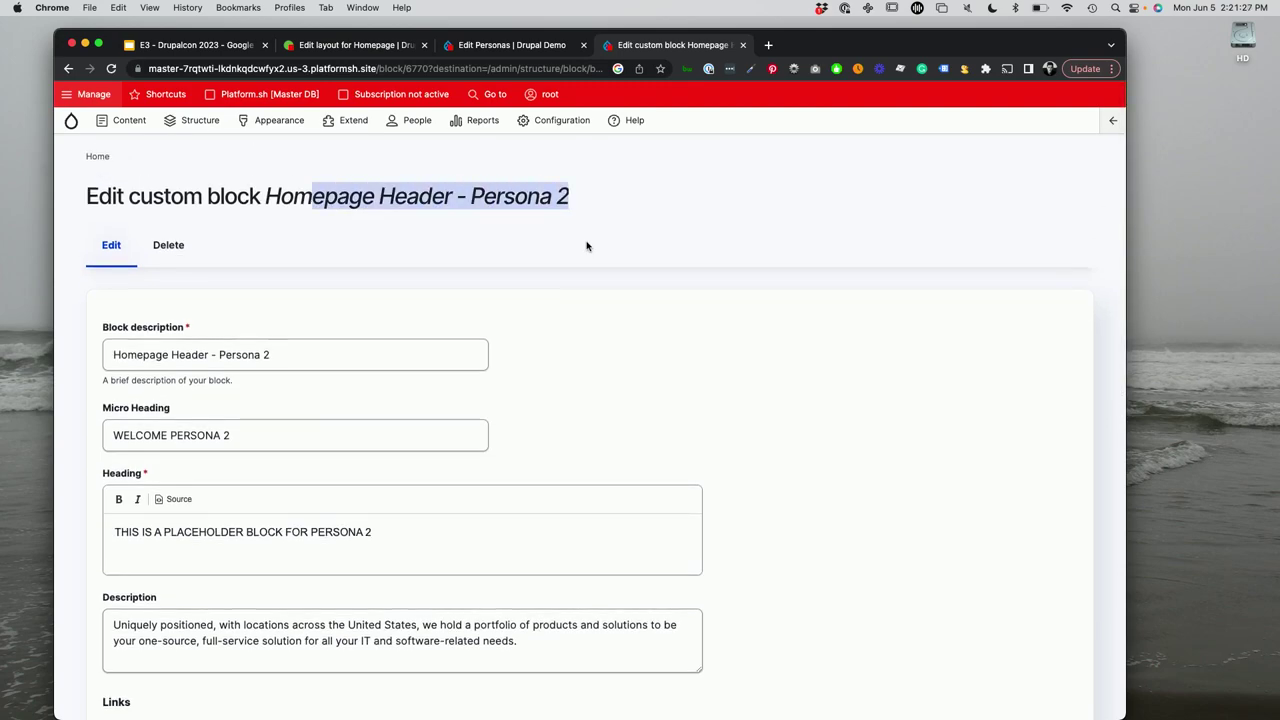
left_click(587, 254)
scroll(322, 545, "down", 3)
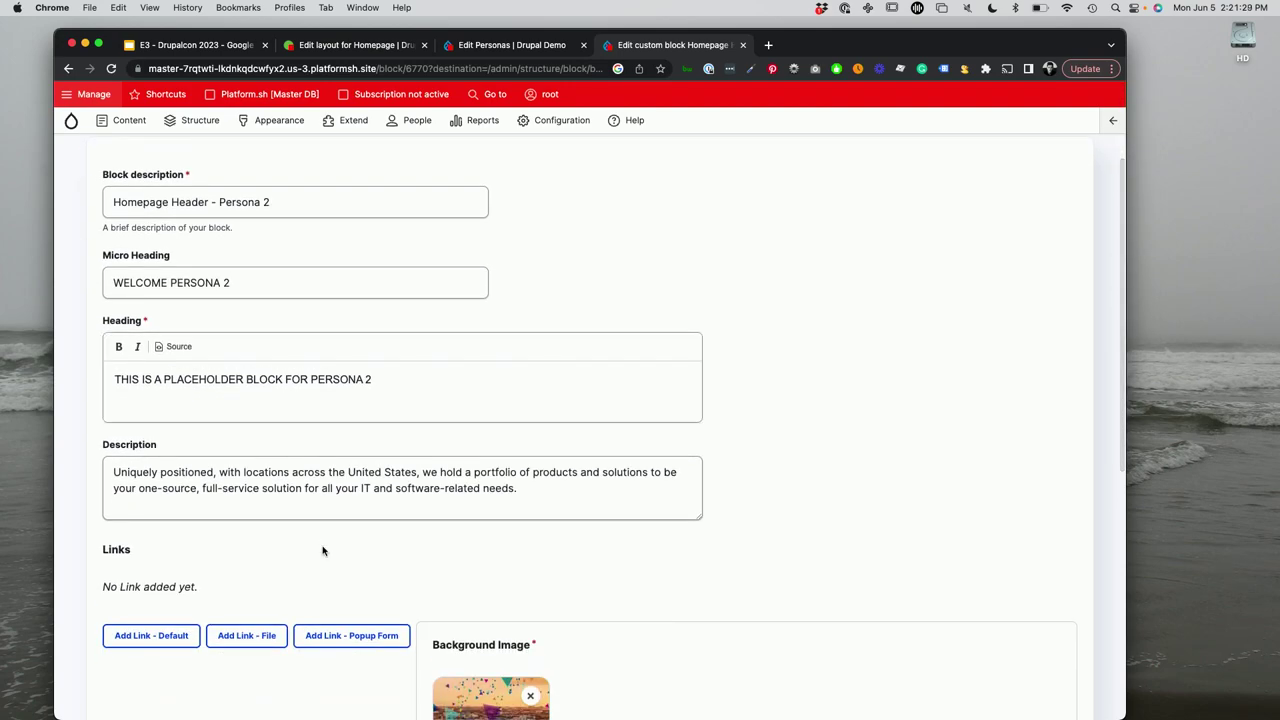
scroll(322, 548, "down", 1)
scroll(323, 609, "down", 2)
scroll(323, 609, "up", 2)
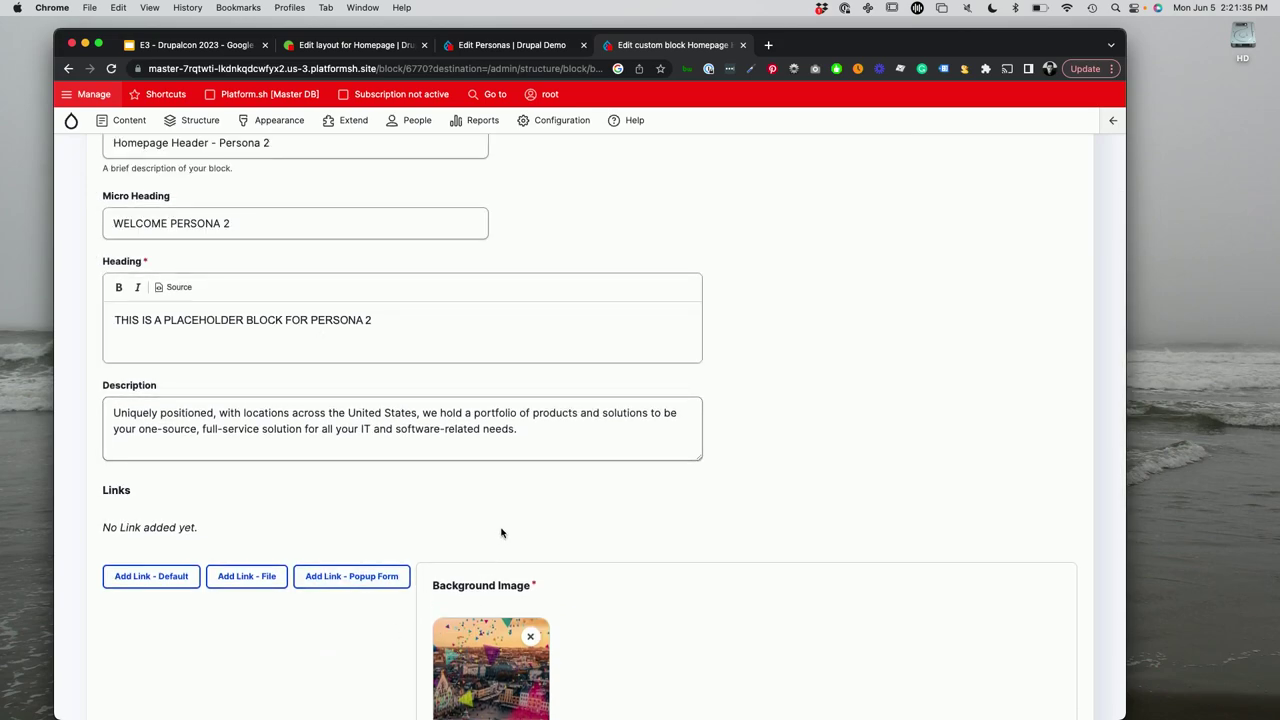
scroll(502, 533, "up", 2)
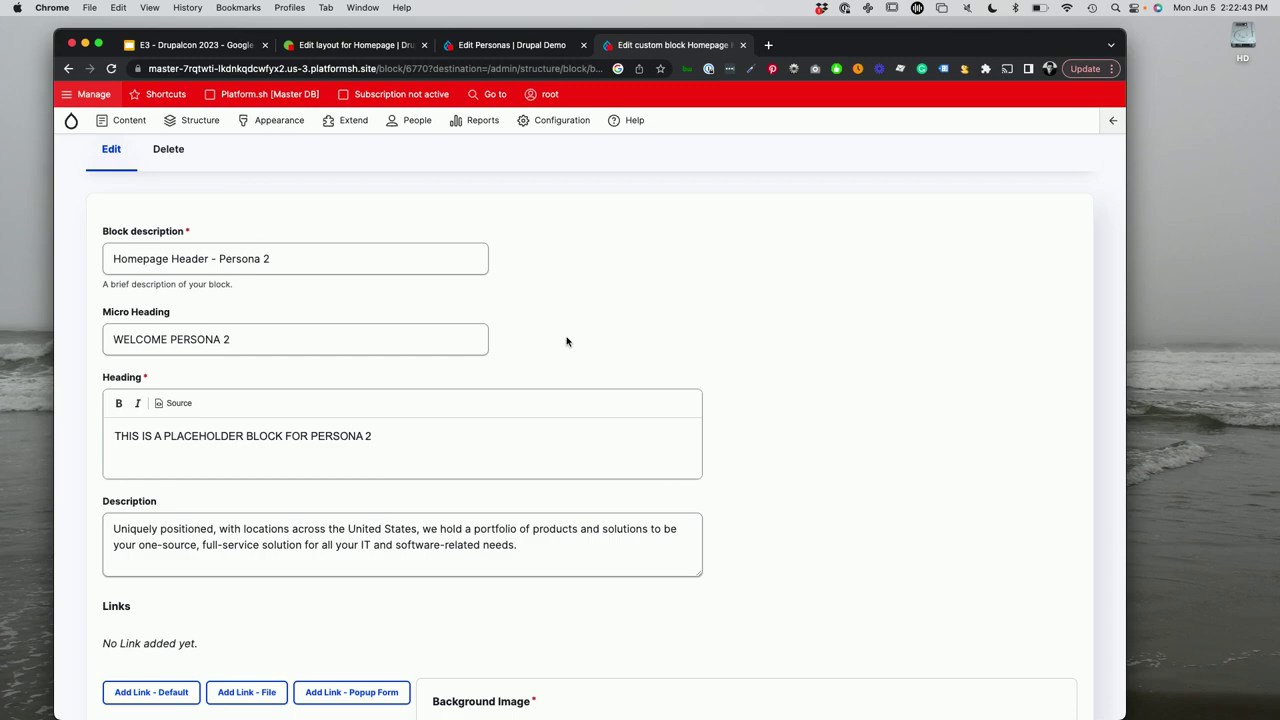
scroll(754, 430, "down", 2)
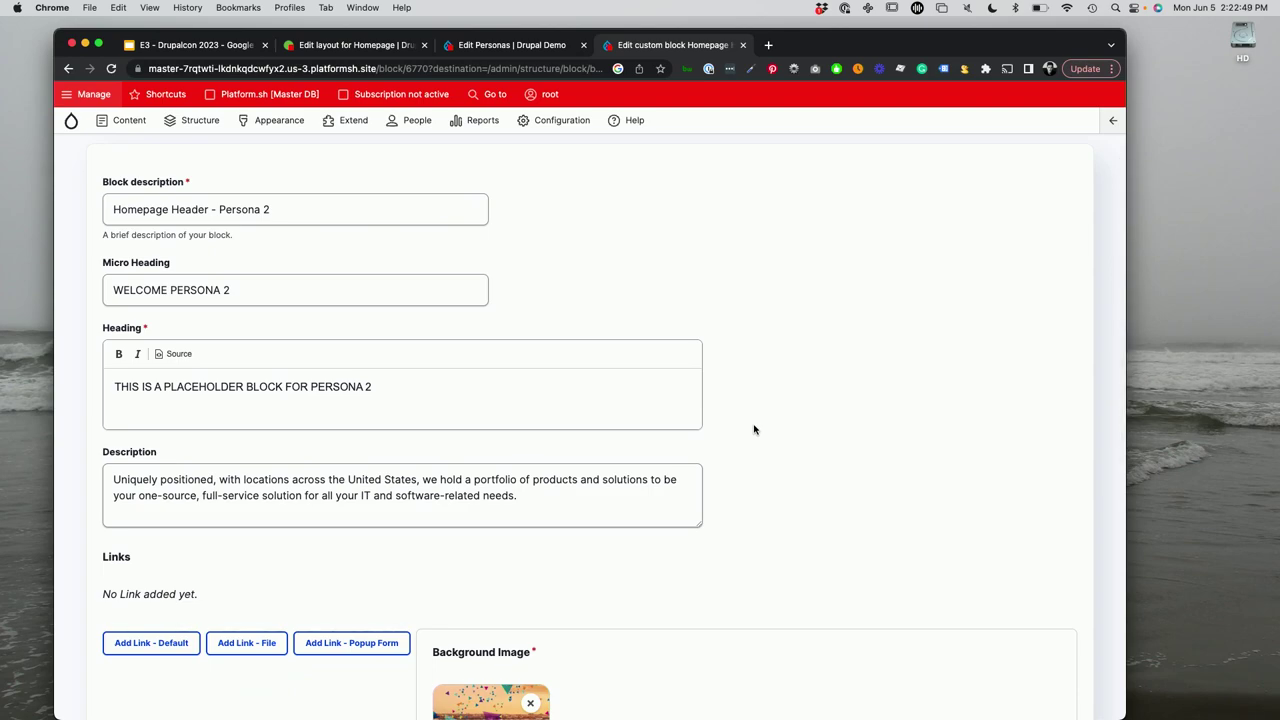
scroll(754, 430, "up", 1)
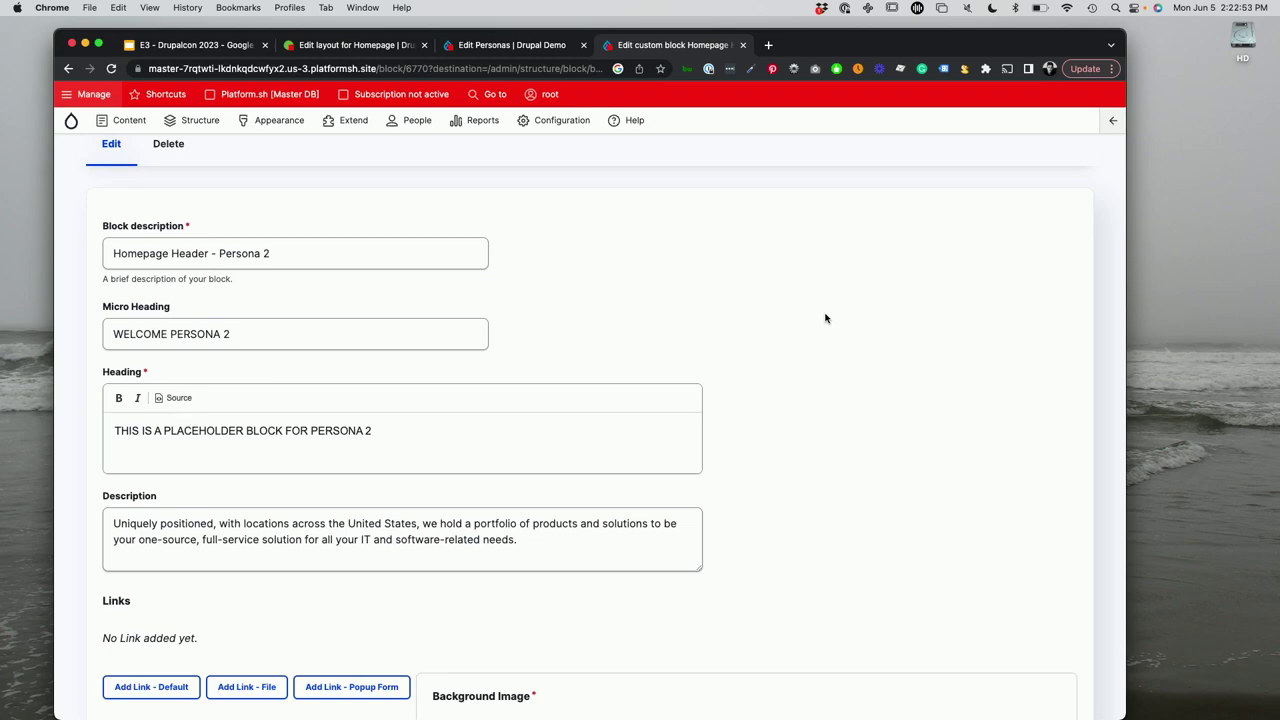
scroll(825, 318, "up", 2)
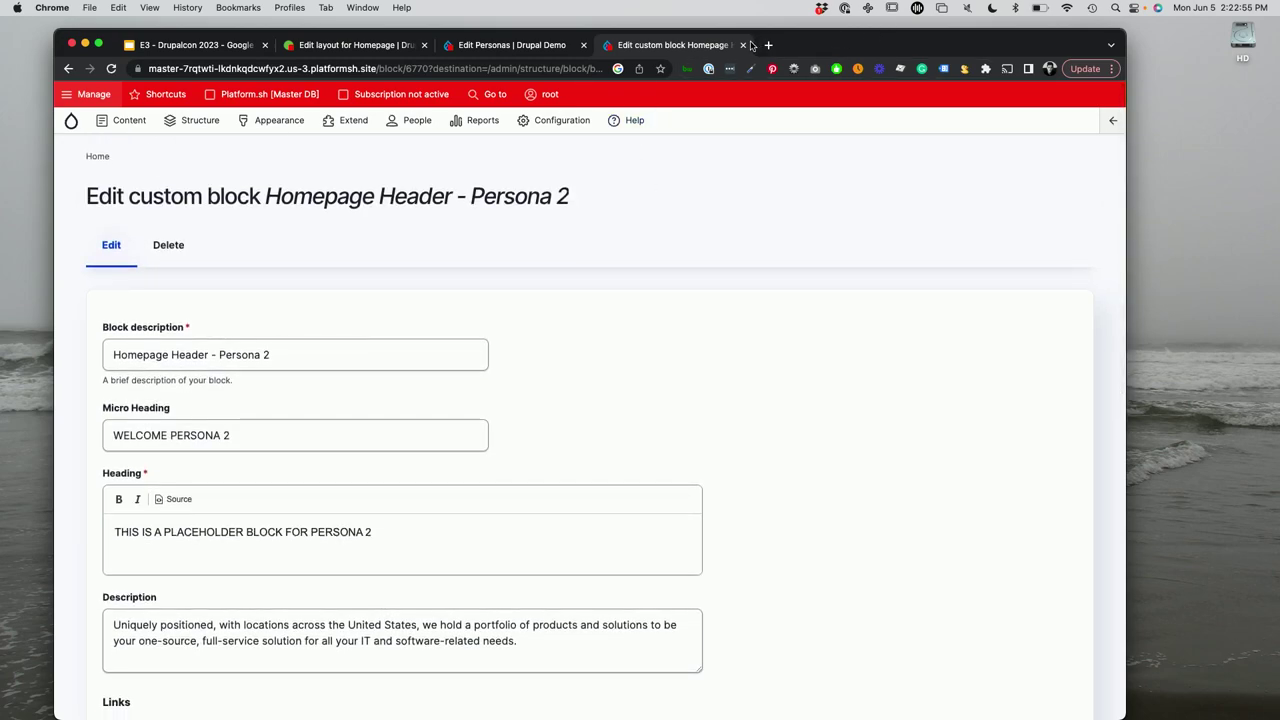
Switch to the E3 - Drupalcon 2023 presentation in Google Slides and select the text box on the DEMO slide.
left_click(208, 47)
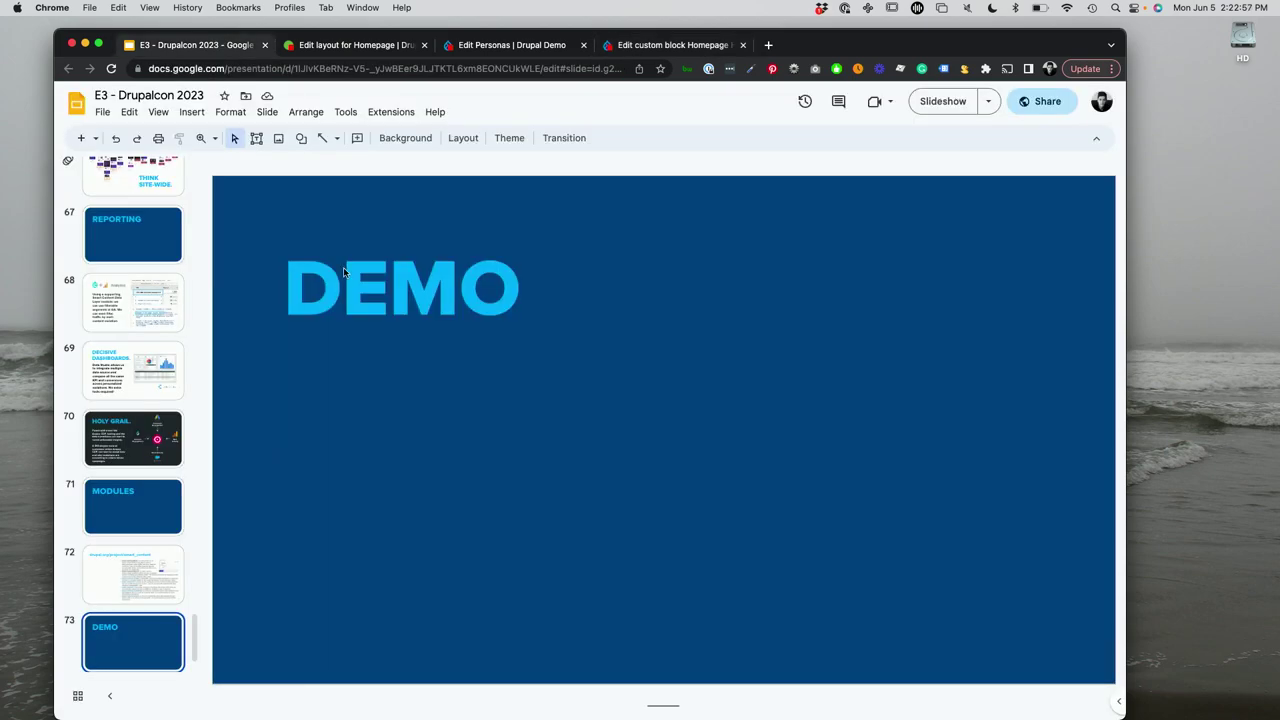
left_click(438, 514)
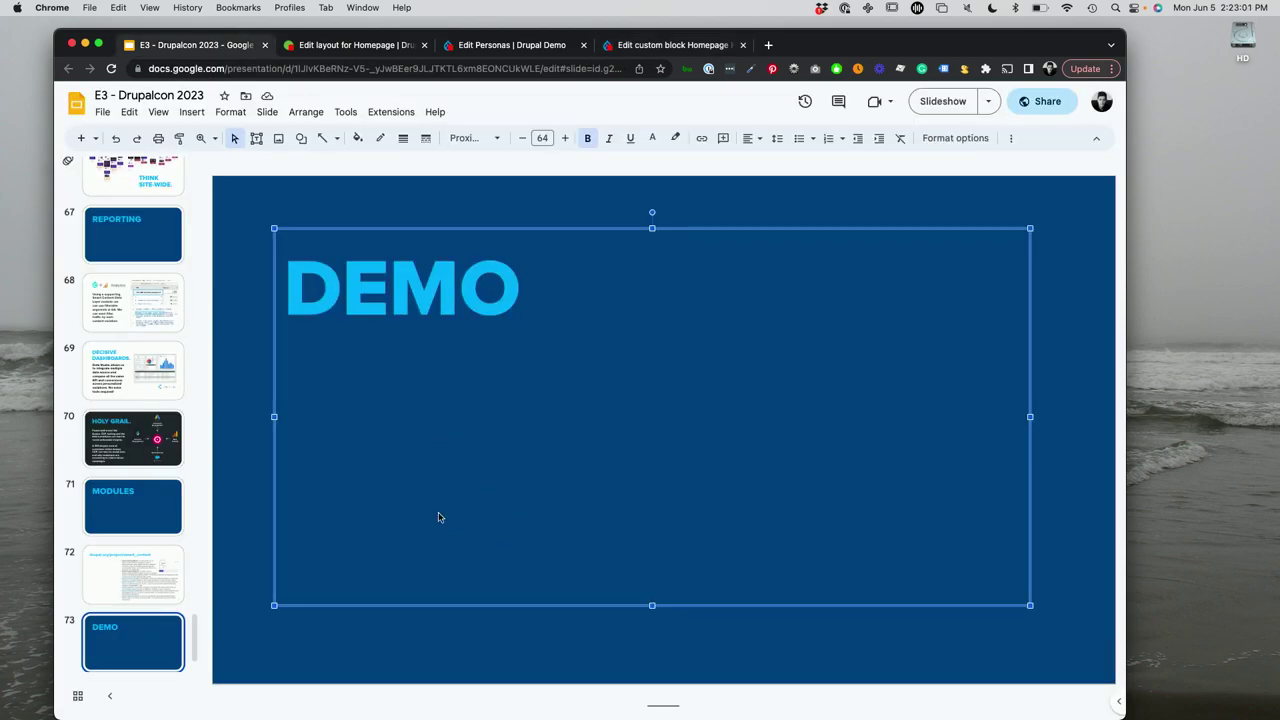